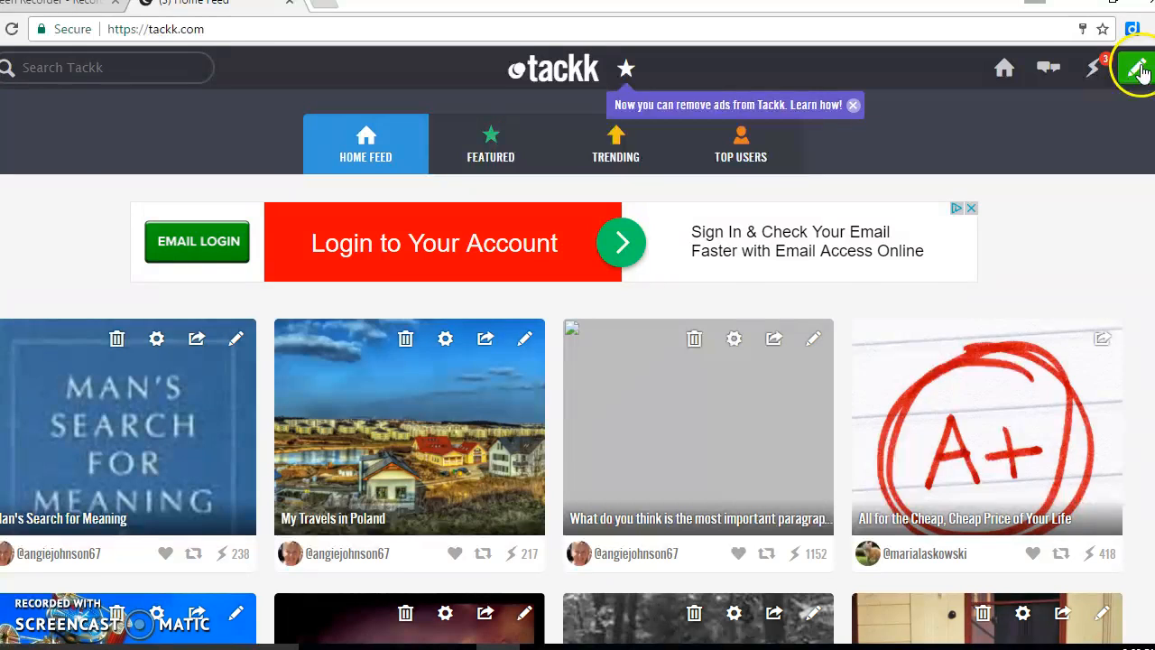
Start a new Tackk from a blank canvas and add a headline reading "My Final Poem".
{"action": "left_click", "coordinate": [1139, 70]}
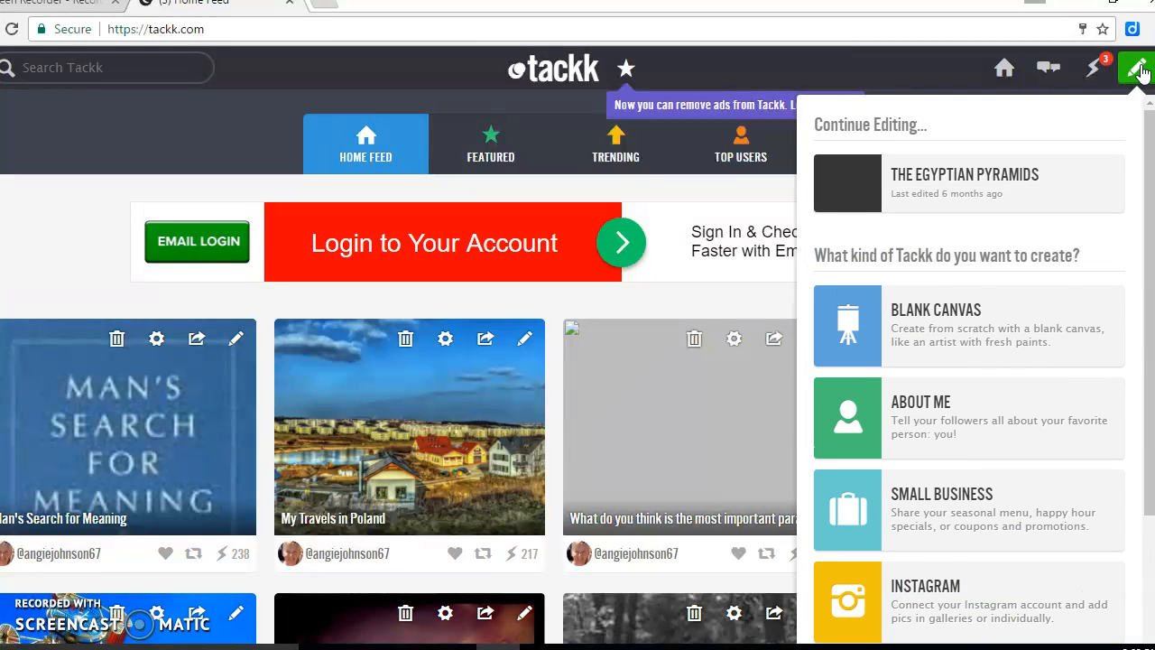
{"action": "left_click", "coordinate": [984, 315]}
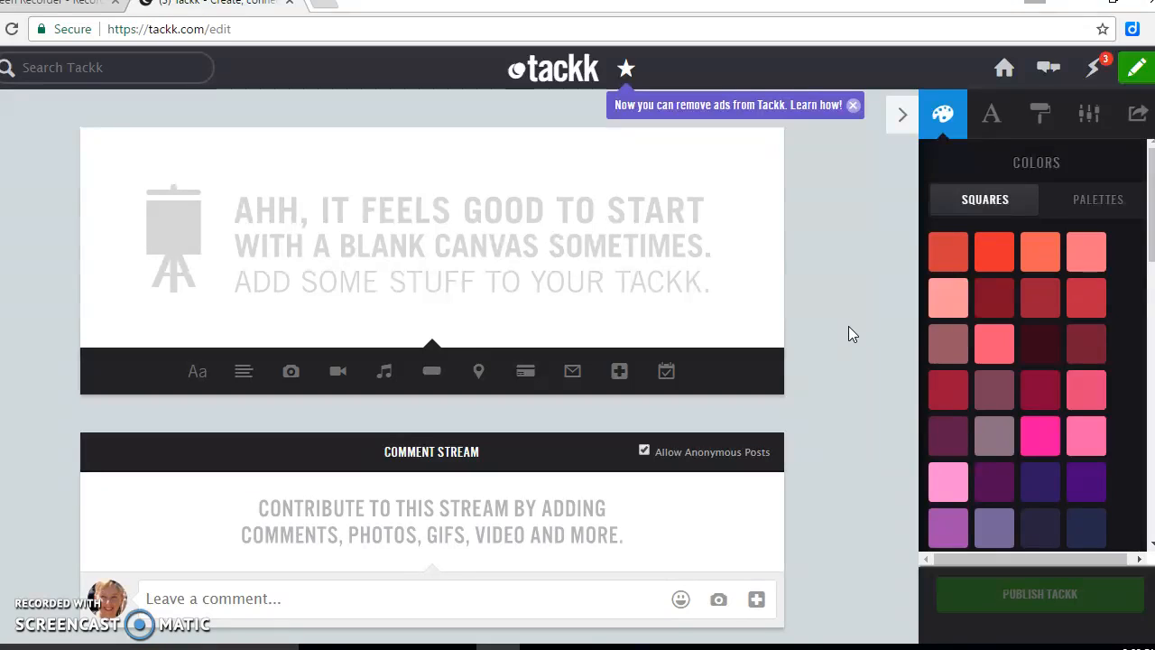
{"action": "left_click", "coordinate": [528, 204]}
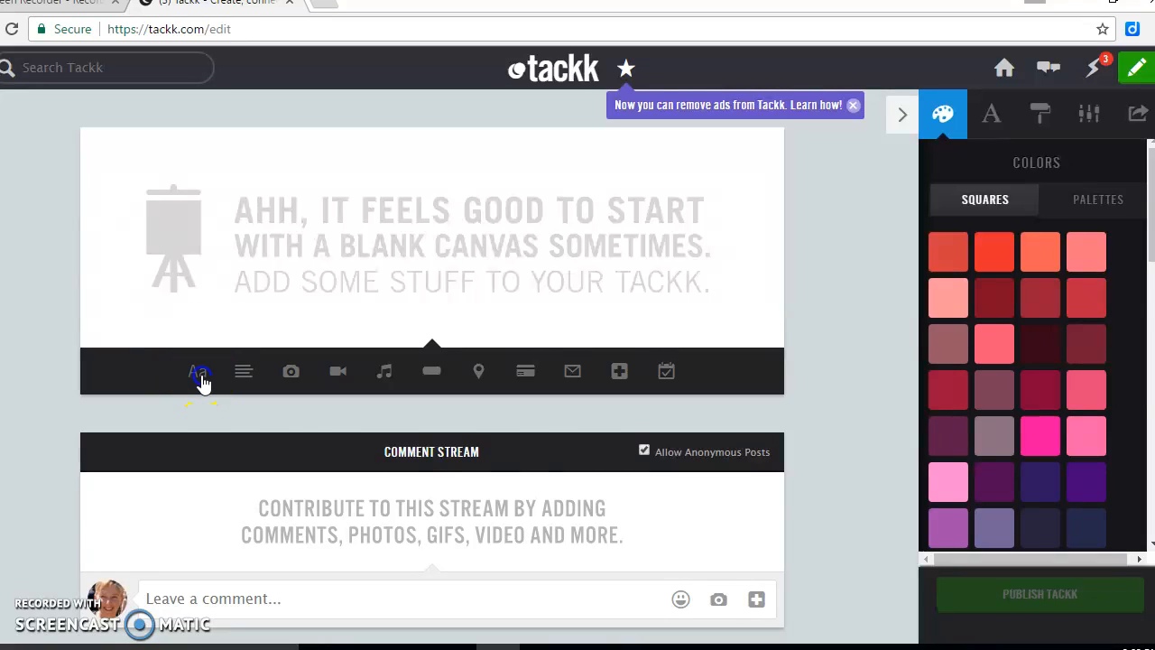
{"action": "left_click", "coordinate": [200, 374]}
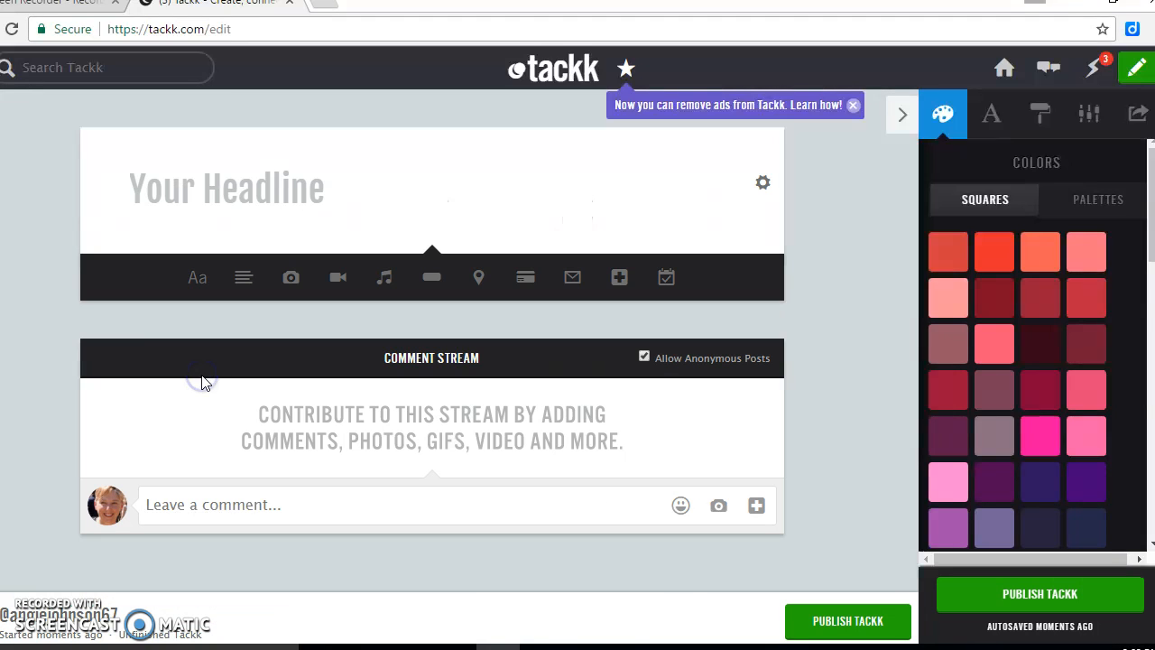
{"action": "left_click", "coordinate": [299, 181]}
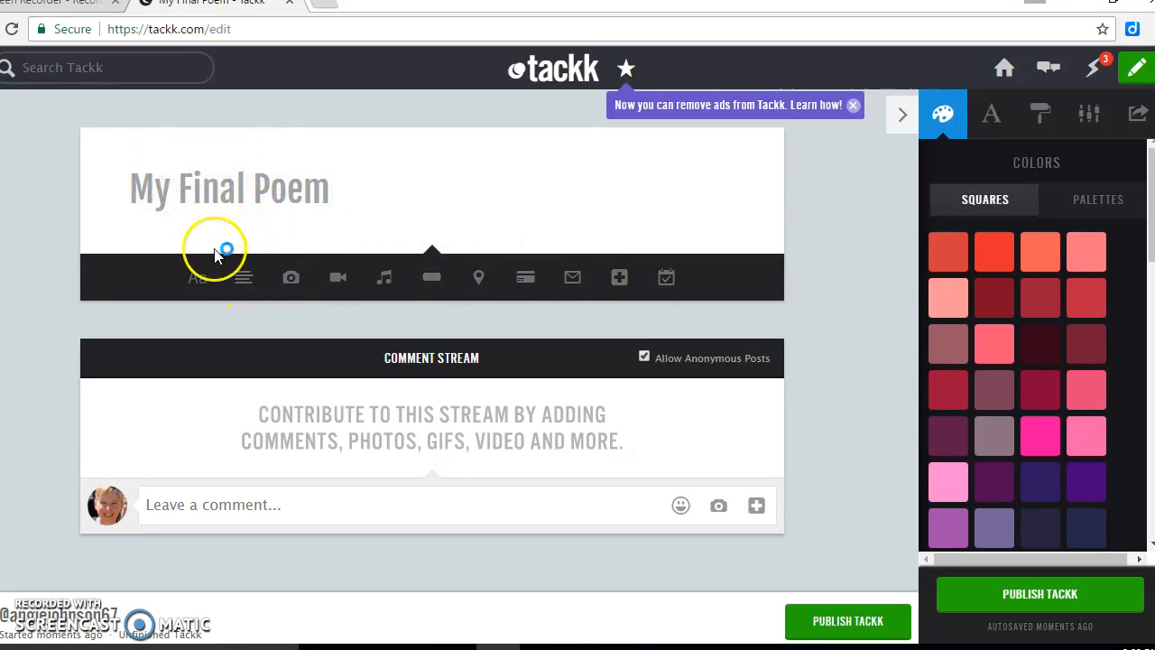
Add an empty message text block below the "My Final Poem" headline.
{"action": "left_click", "coordinate": [245, 283]}
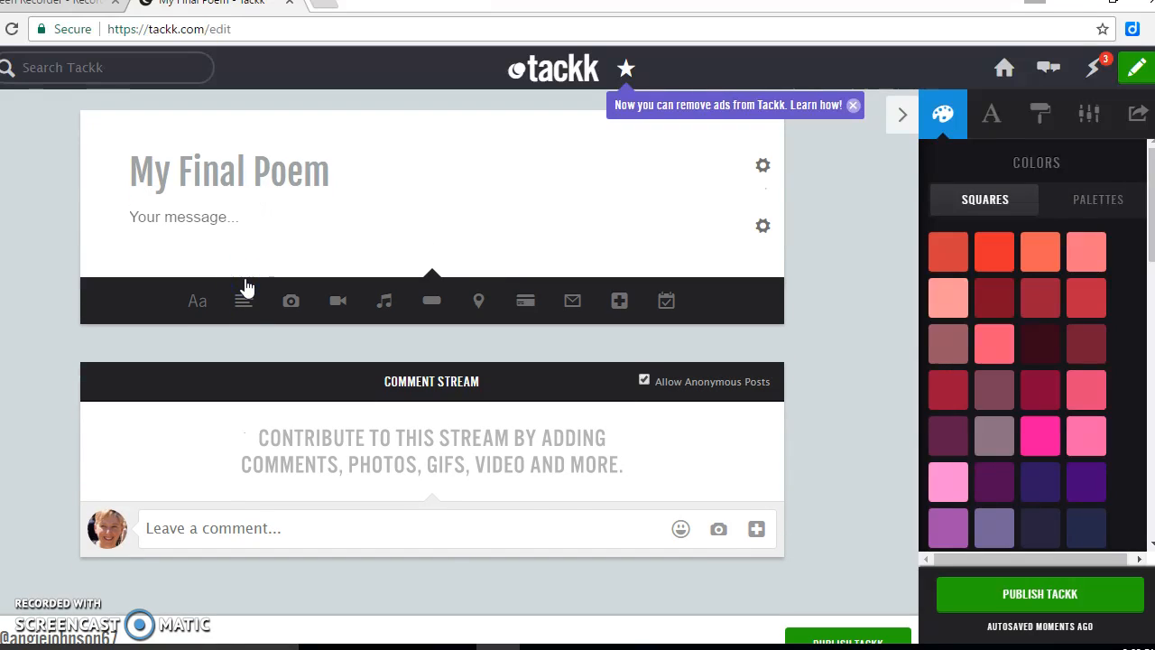
{"action": "left_click", "coordinate": [259, 169]}
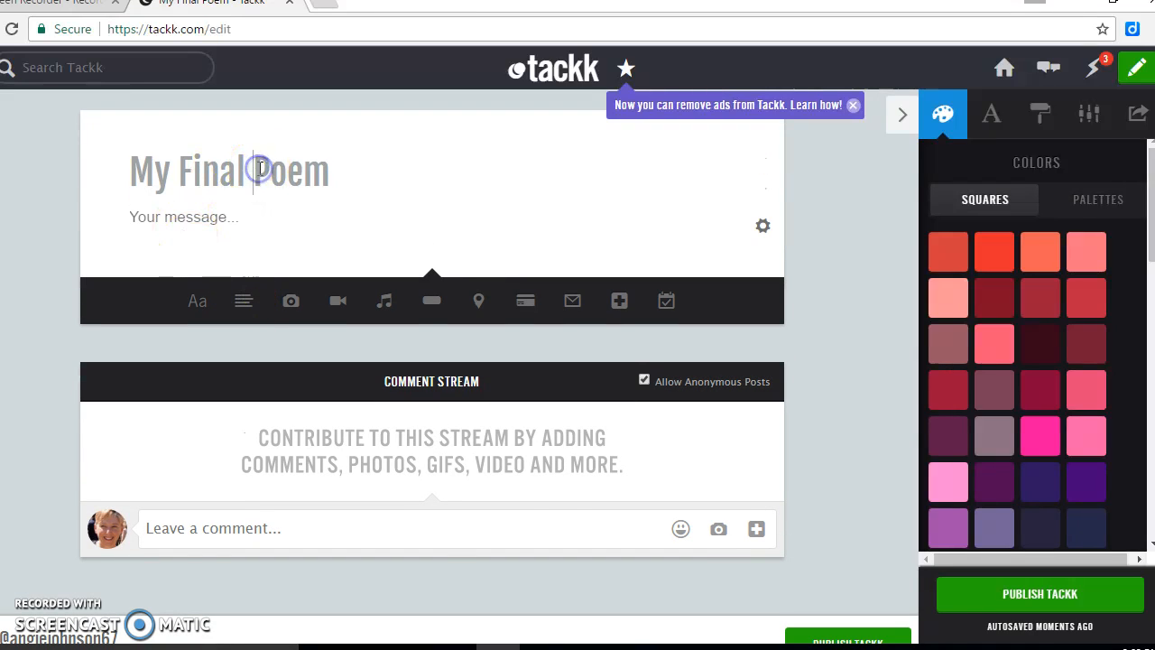
{"action": "left_click", "coordinate": [269, 173]}
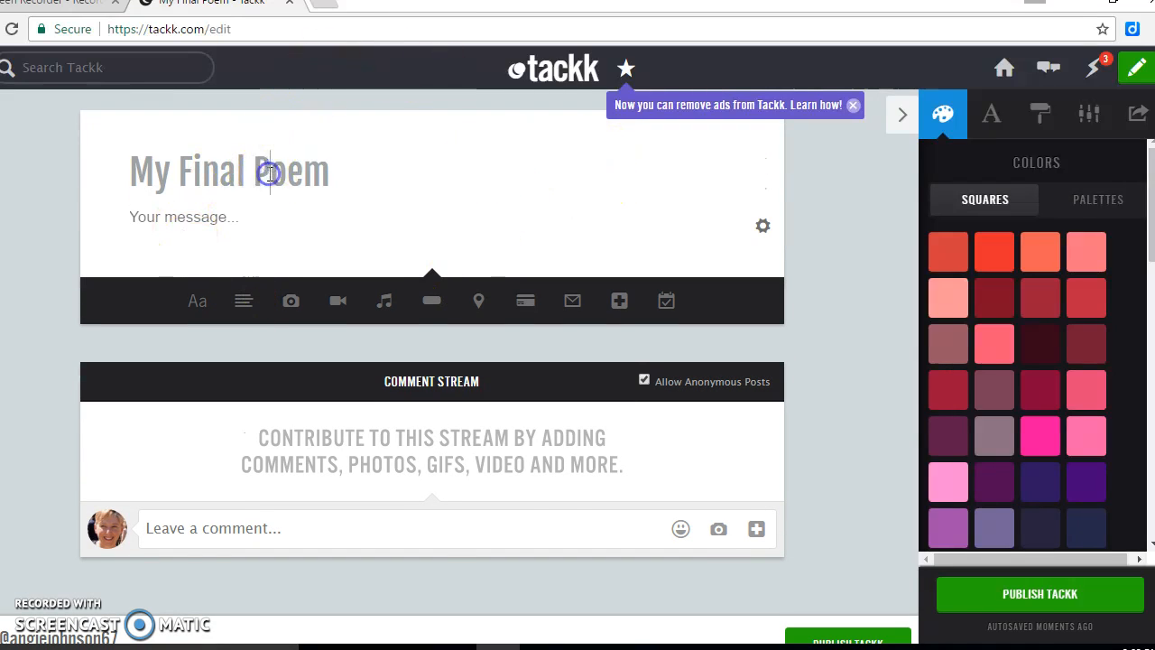
{"action": "left_click", "coordinate": [762, 106]}
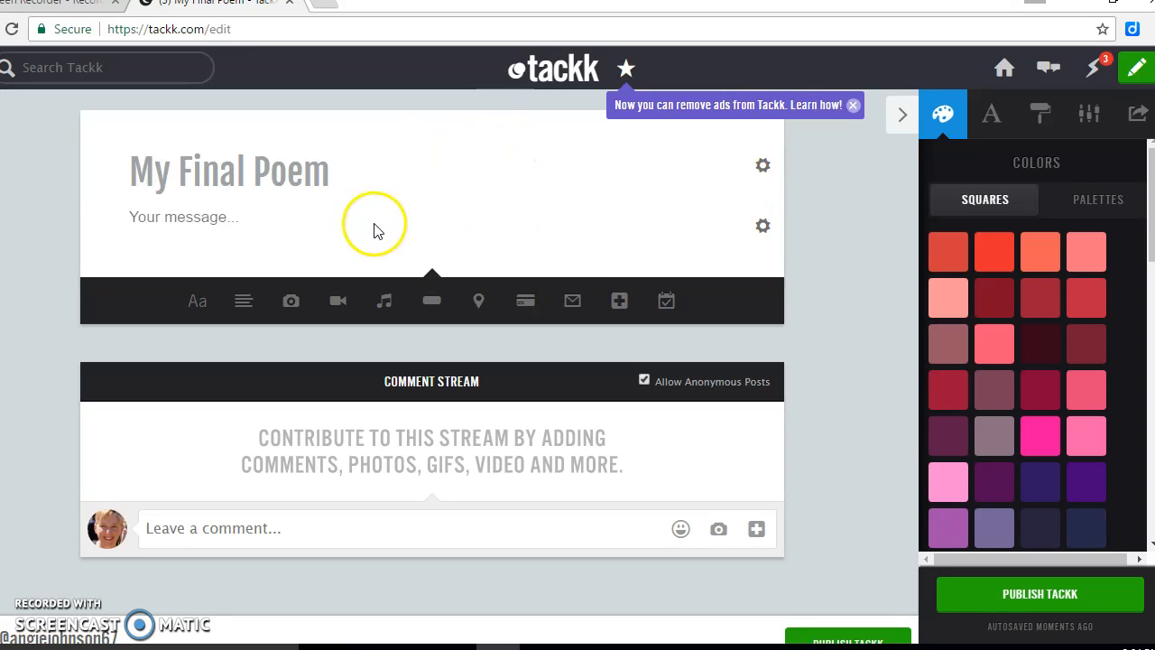
Cycle the "My Final Poem" headline's alignment back to left and set its text color to black.
{"action": "left_click", "coordinate": [766, 167]}
{"action": "left_click", "coordinate": [717, 167]}
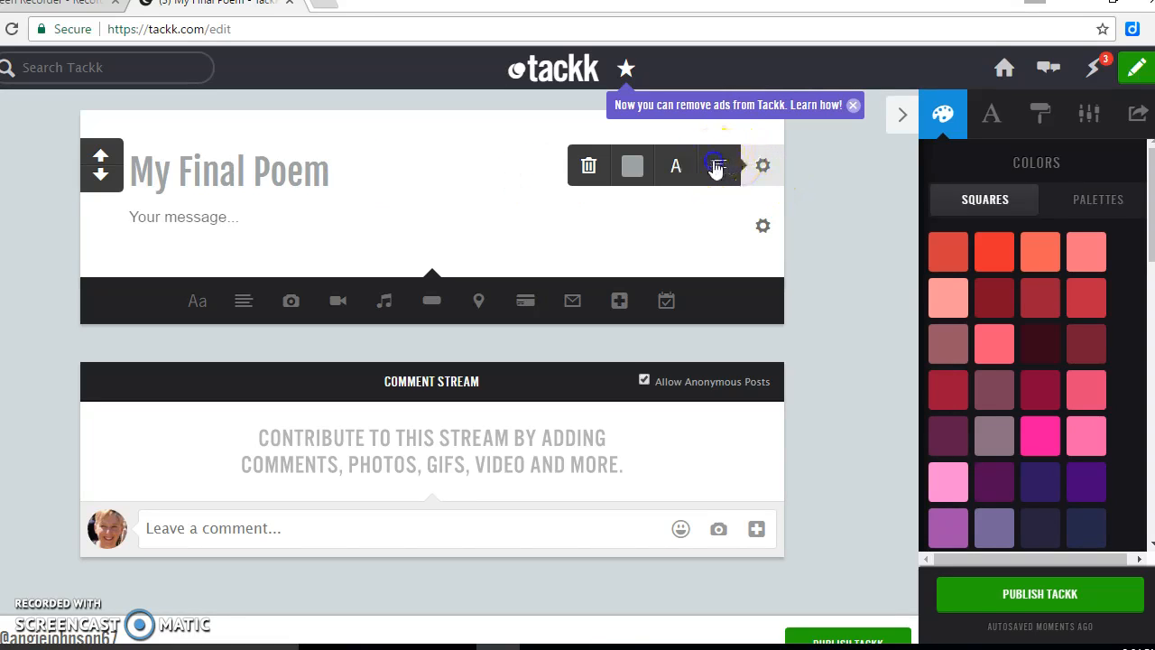
{"action": "left_click", "coordinate": [717, 167]}
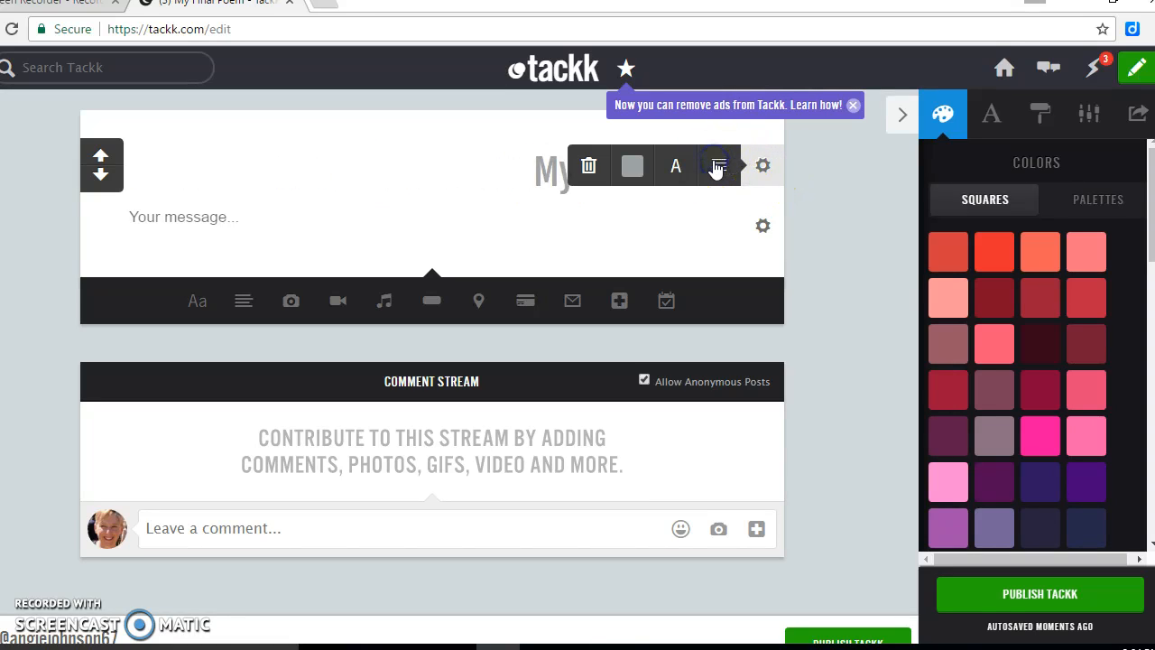
{"action": "left_click", "coordinate": [717, 167]}
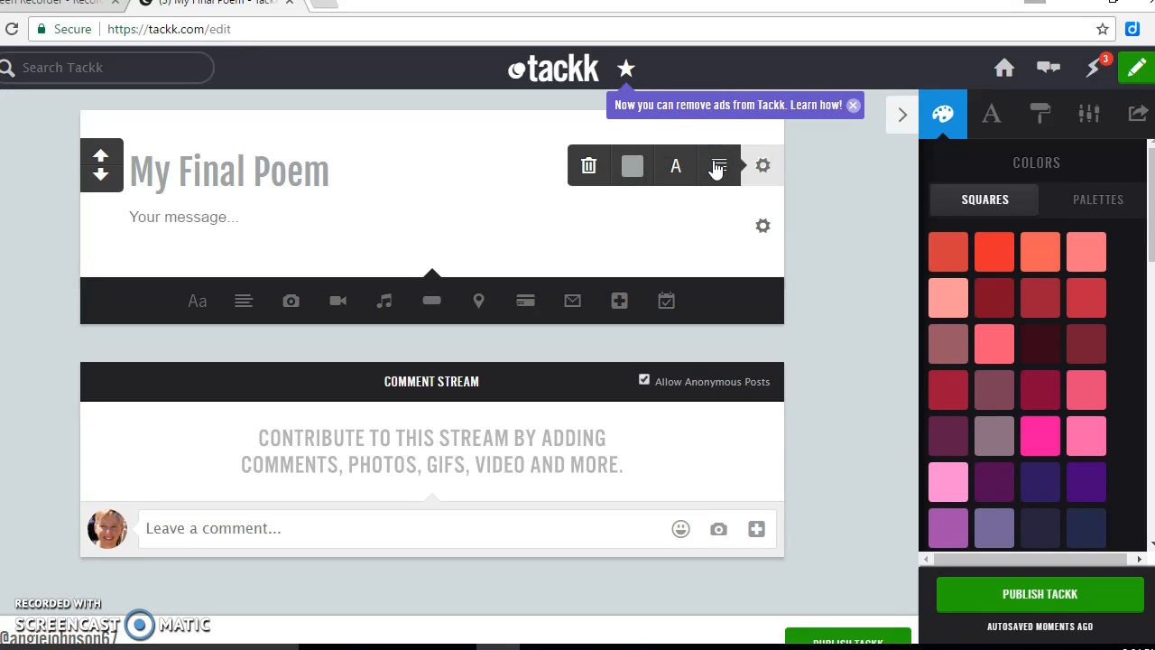
{"action": "left_click", "coordinate": [634, 165]}
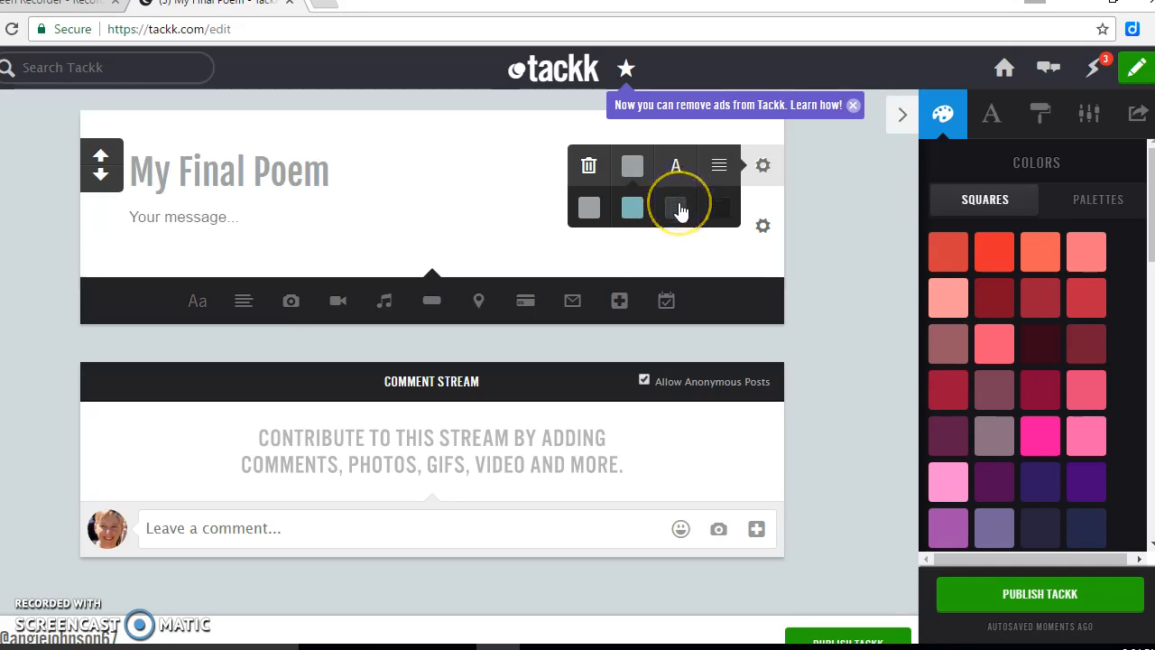
{"action": "left_click", "coordinate": [717, 209]}
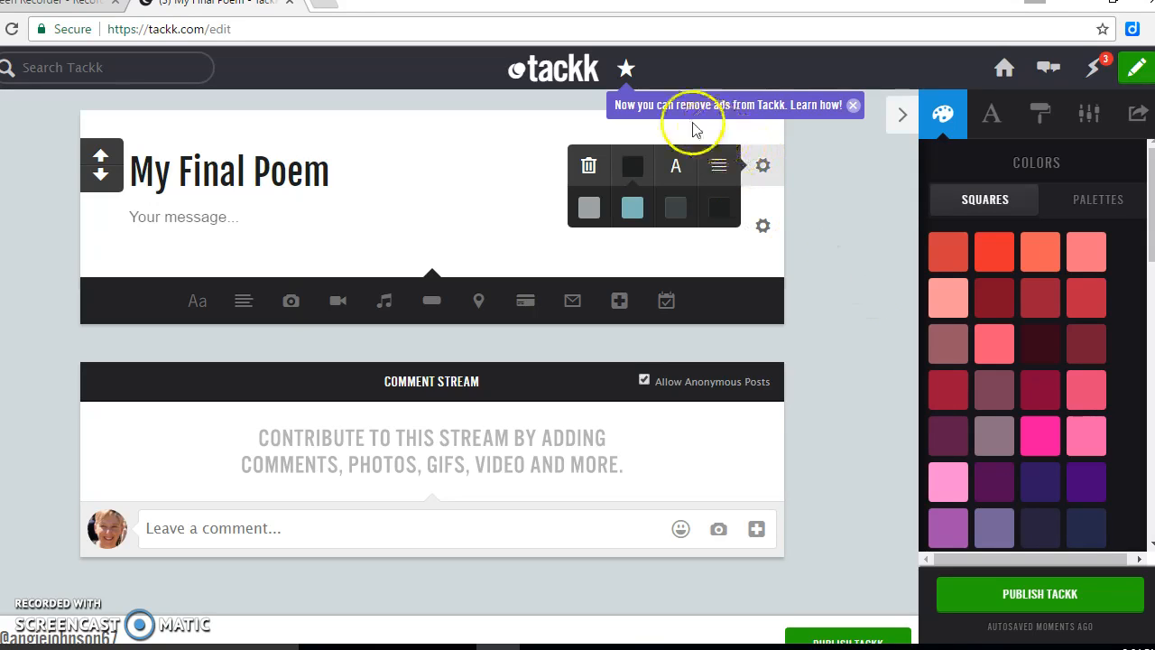
Cycle the "My Final Poem" headline through the smaller text sizes and back to the largest size.
{"action": "left_click", "coordinate": [677, 167]}
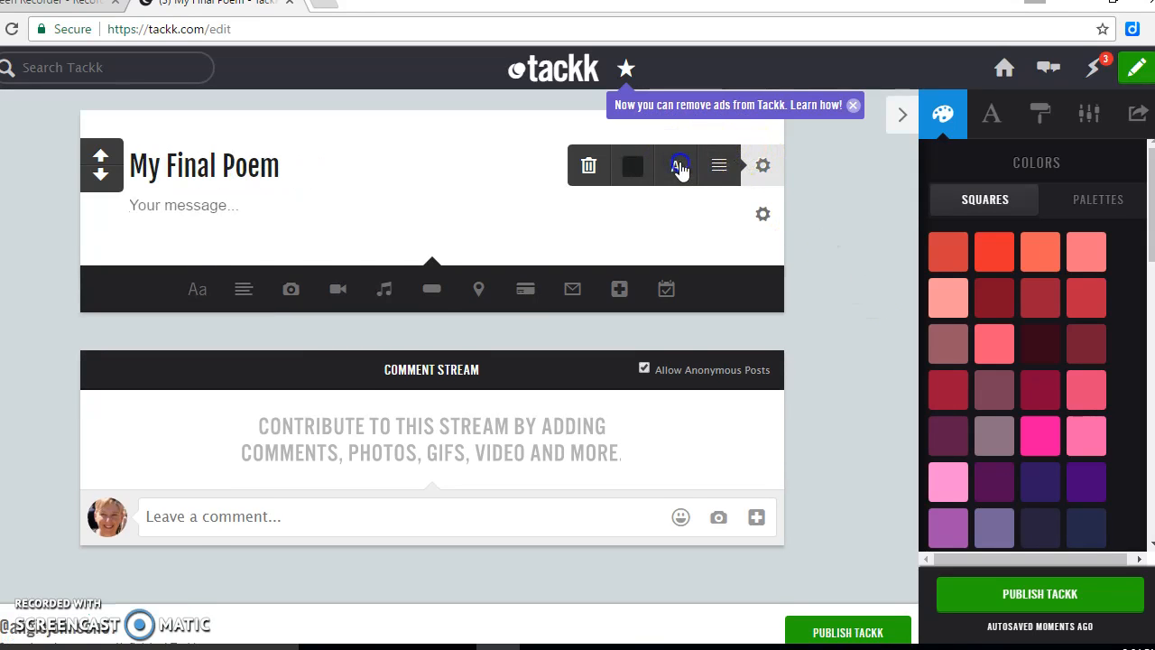
{"action": "left_click", "coordinate": [679, 168]}
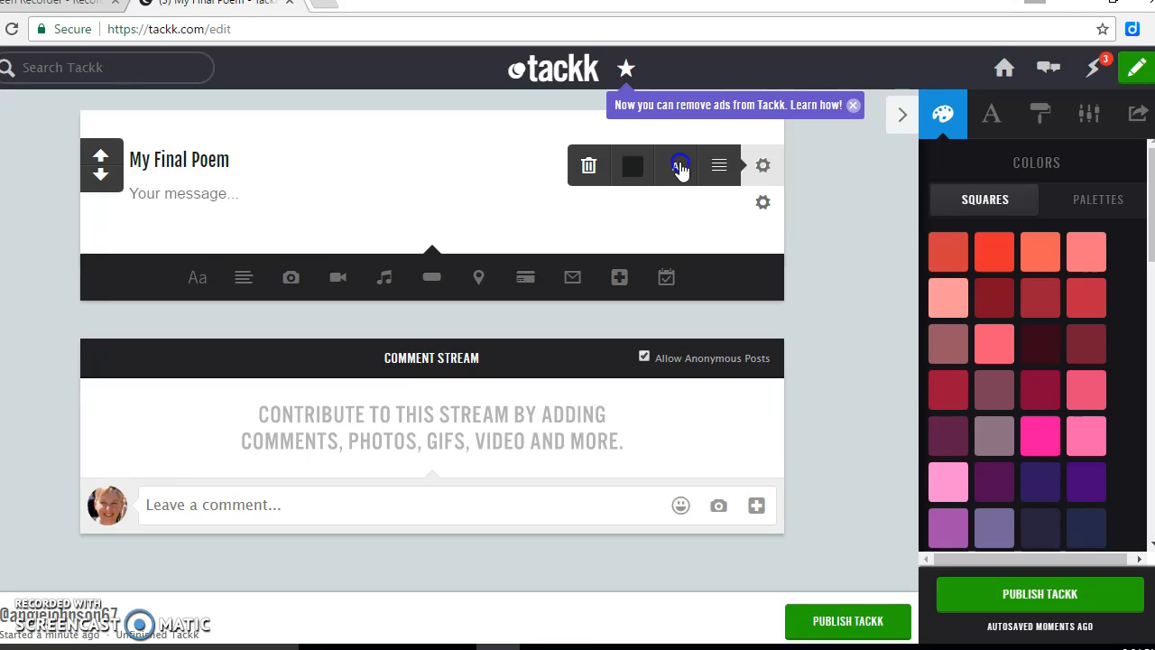
{"action": "left_click", "coordinate": [680, 167]}
{"action": "left_click", "coordinate": [676, 133]}
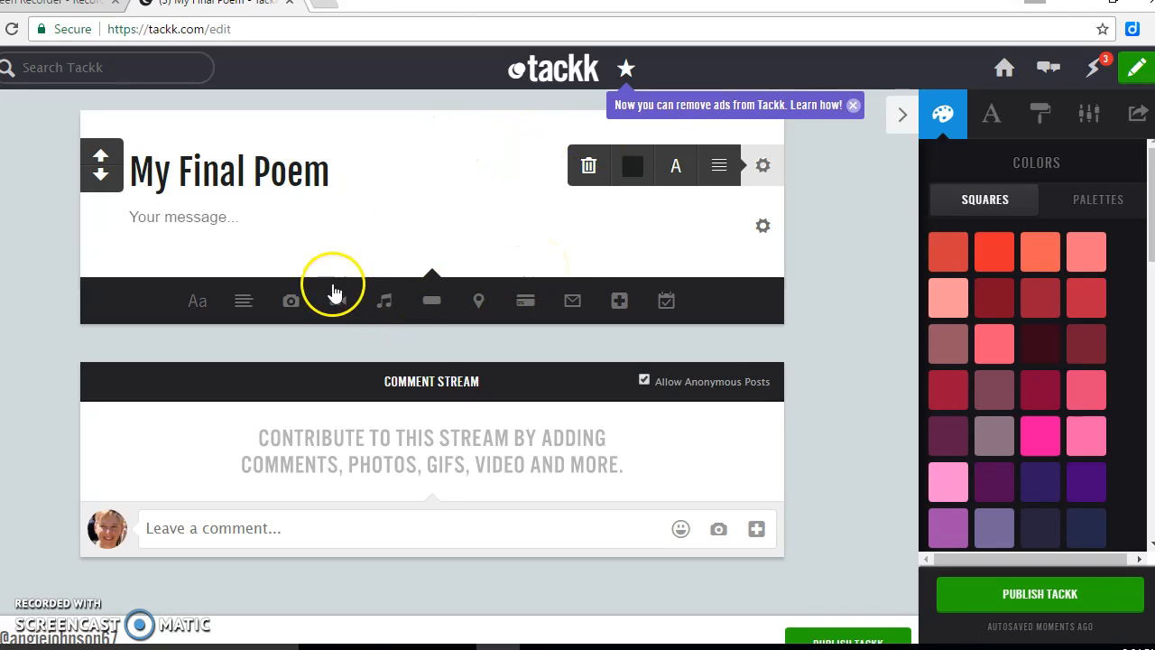
Delete the empty message text block below the headline.
{"action": "left_click", "coordinate": [763, 230]}
{"action": "left_click", "coordinate": [625, 224]}
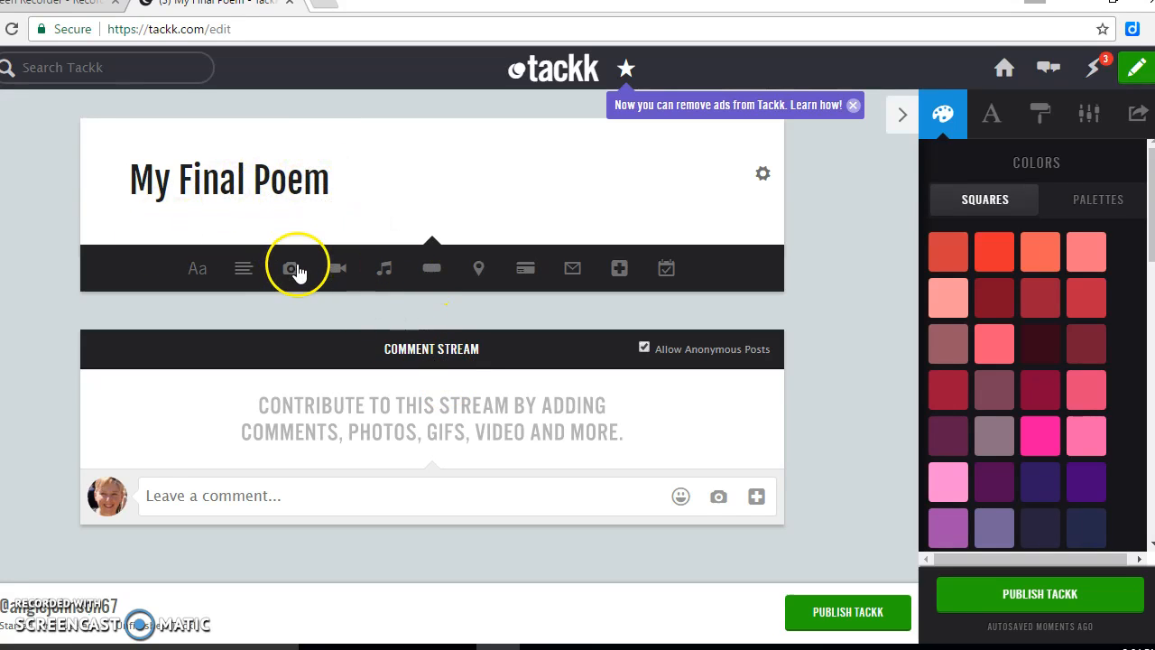
Add a photo block, search 500px for "poetry" and insert the photo "Briar tea with autumn swirl".
{"action": "left_click", "coordinate": [296, 269]}
{"action": "left_click", "coordinate": [360, 331]}
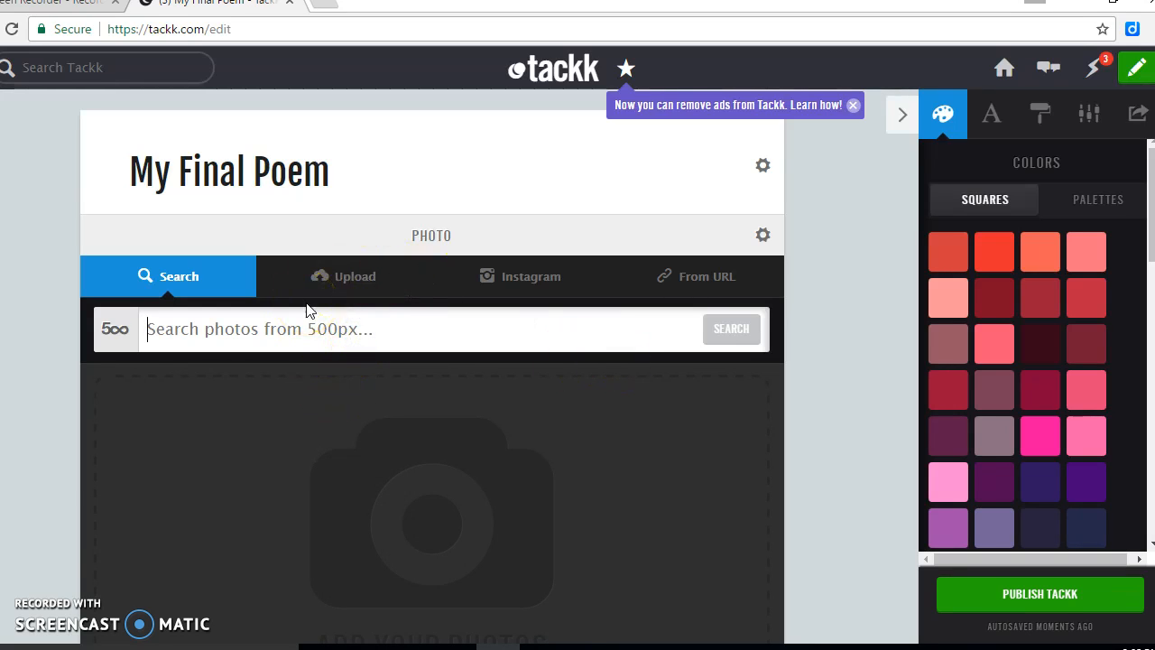
{"action": "type", "text": "poetry"}
{"action": "key", "text": "Return"}
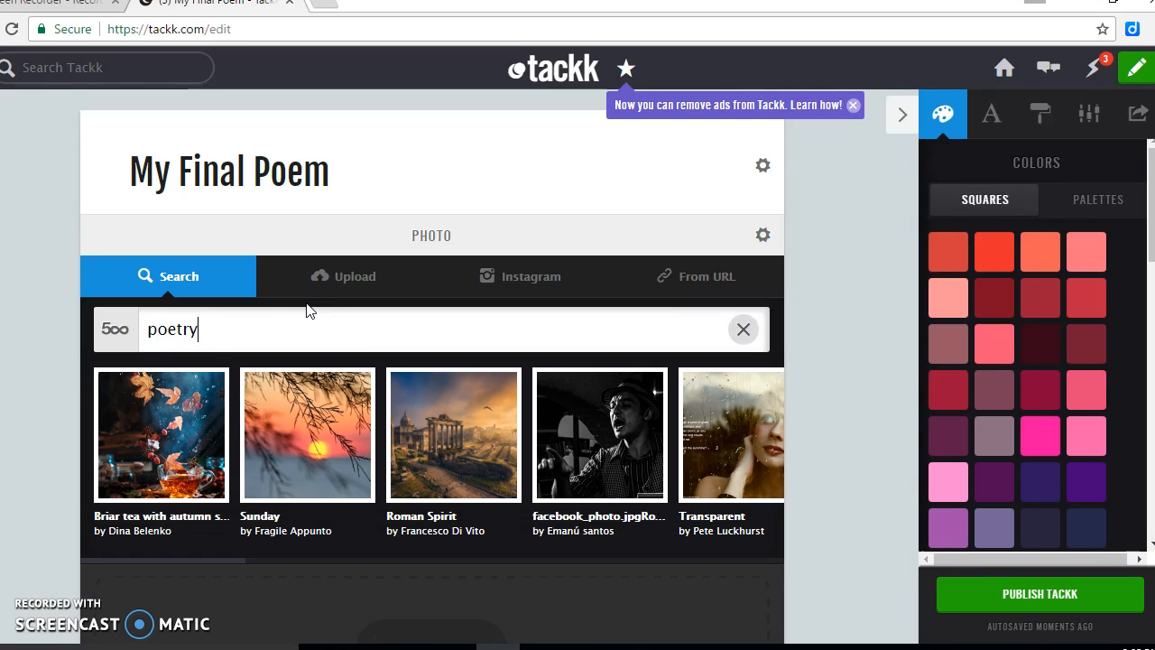
{"action": "left_click", "coordinate": [191, 440]}
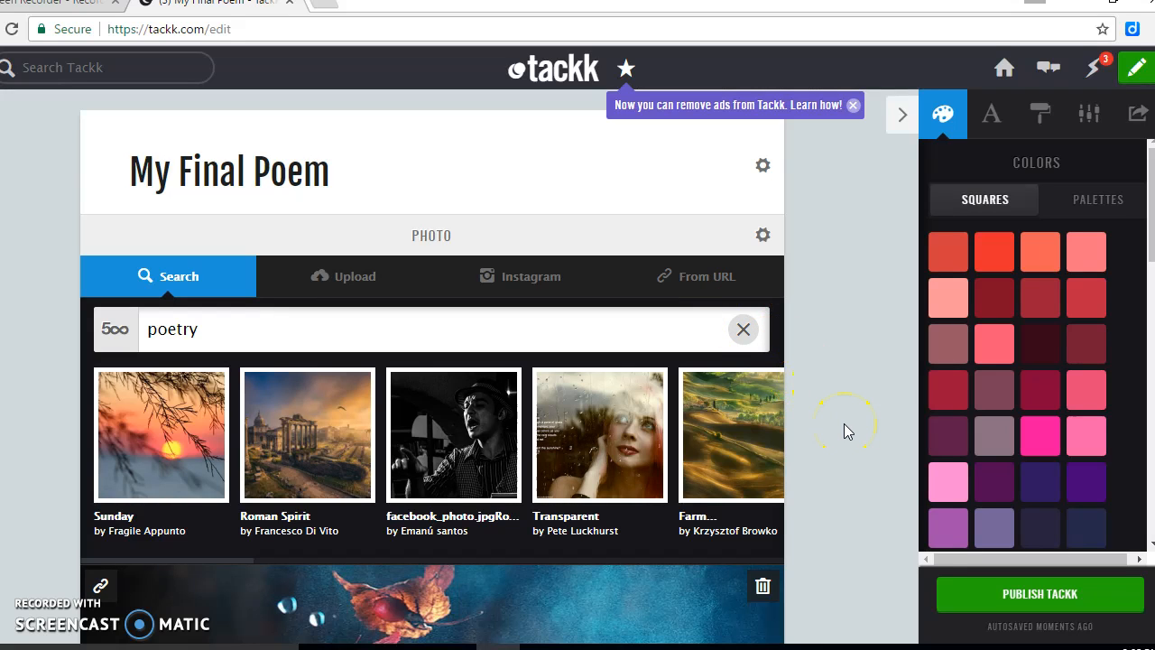
Check the inserted photo and clear the "poetry" search from the photo block.
{"action": "scroll", "coordinate": [844, 415], "scroll_direction": "down", "scroll_amount": 5}
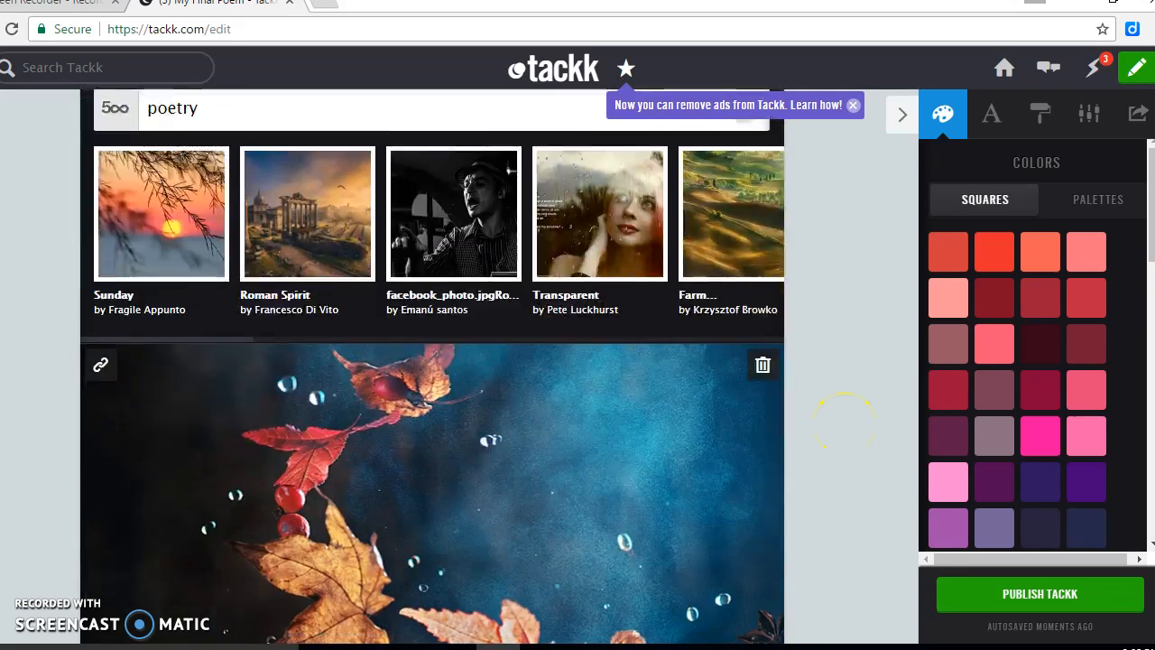
{"action": "scroll", "coordinate": [844, 415], "scroll_direction": "up", "scroll_amount": 3}
{"action": "scroll", "coordinate": [826, 406], "scroll_direction": "up", "scroll_amount": 2}
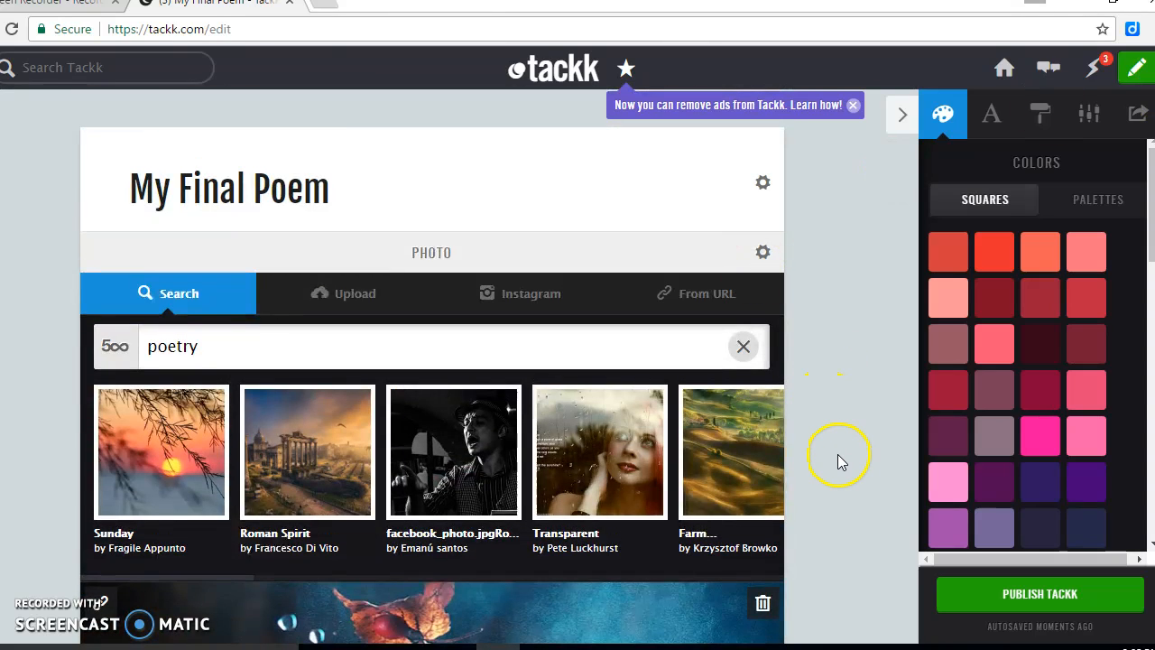
{"action": "left_click", "coordinate": [629, 194]}
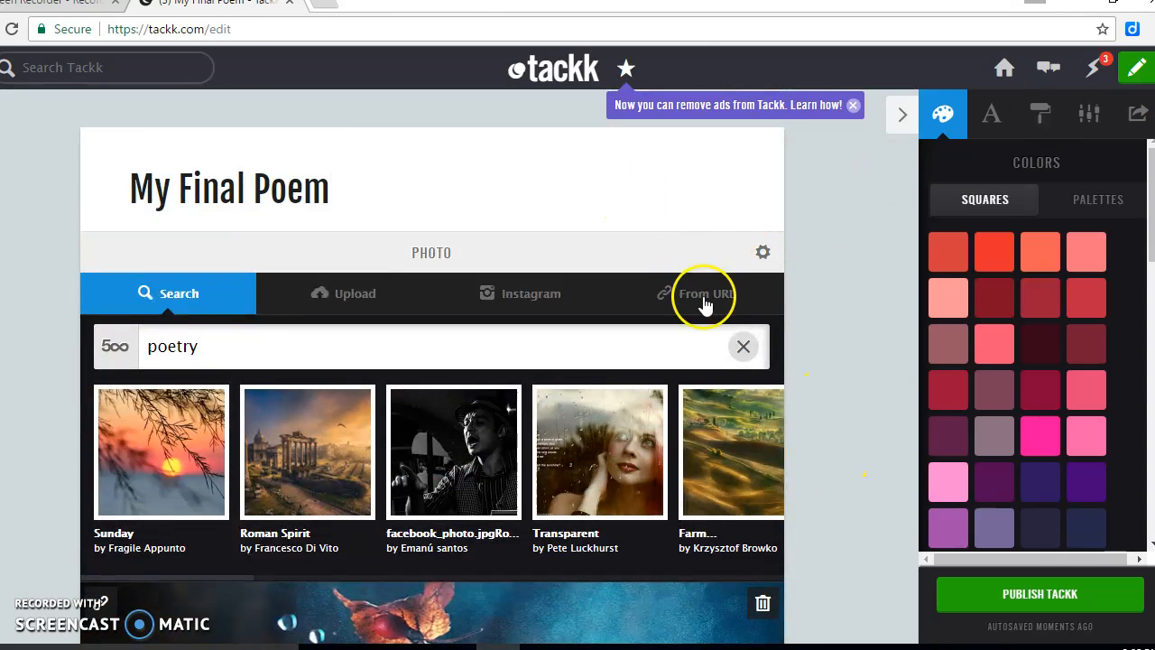
{"action": "left_click", "coordinate": [742, 347]}
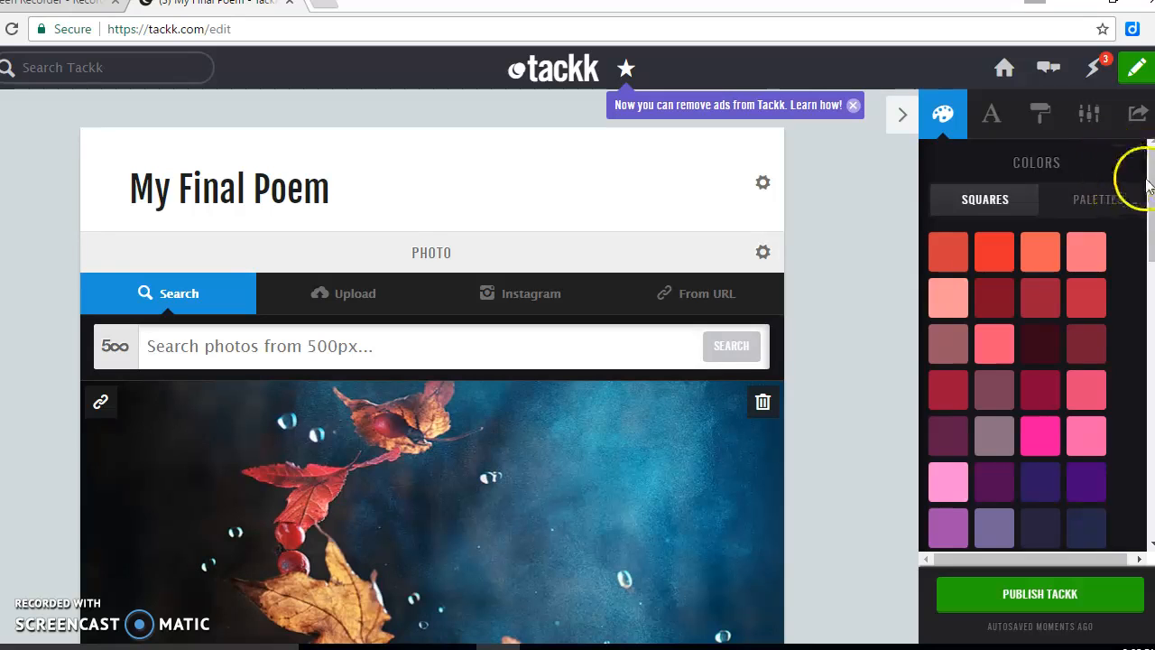
Add a new headline block below the autumn tea photo.
{"action": "scroll", "coordinate": [1149, 511], "scroll_direction": "down", "scroll_amount": 6}
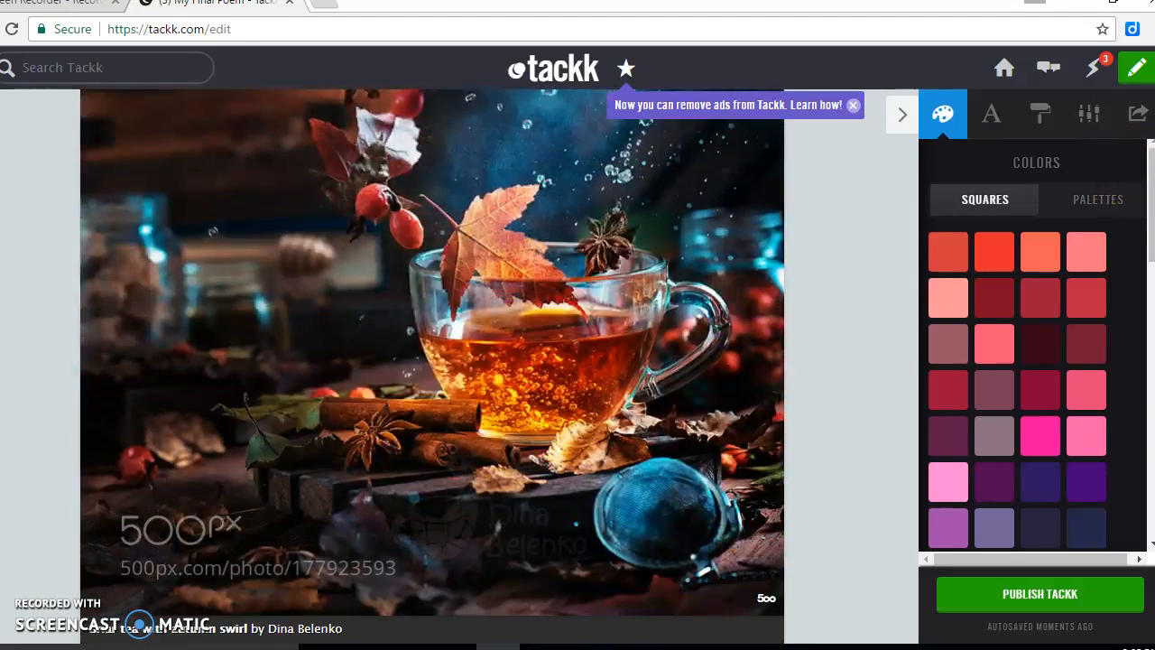
{"action": "scroll", "coordinate": [1146, 523], "scroll_direction": "down", "scroll_amount": 3}
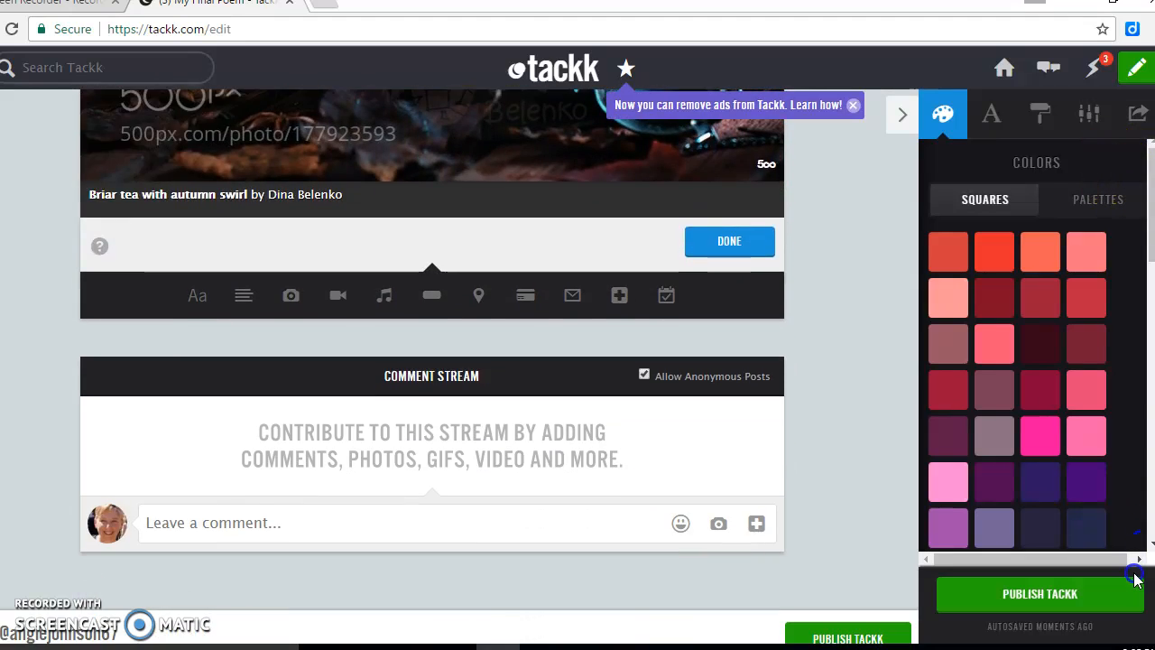
{"action": "left_click", "coordinate": [201, 299]}
{"action": "left_click", "coordinate": [202, 319]}
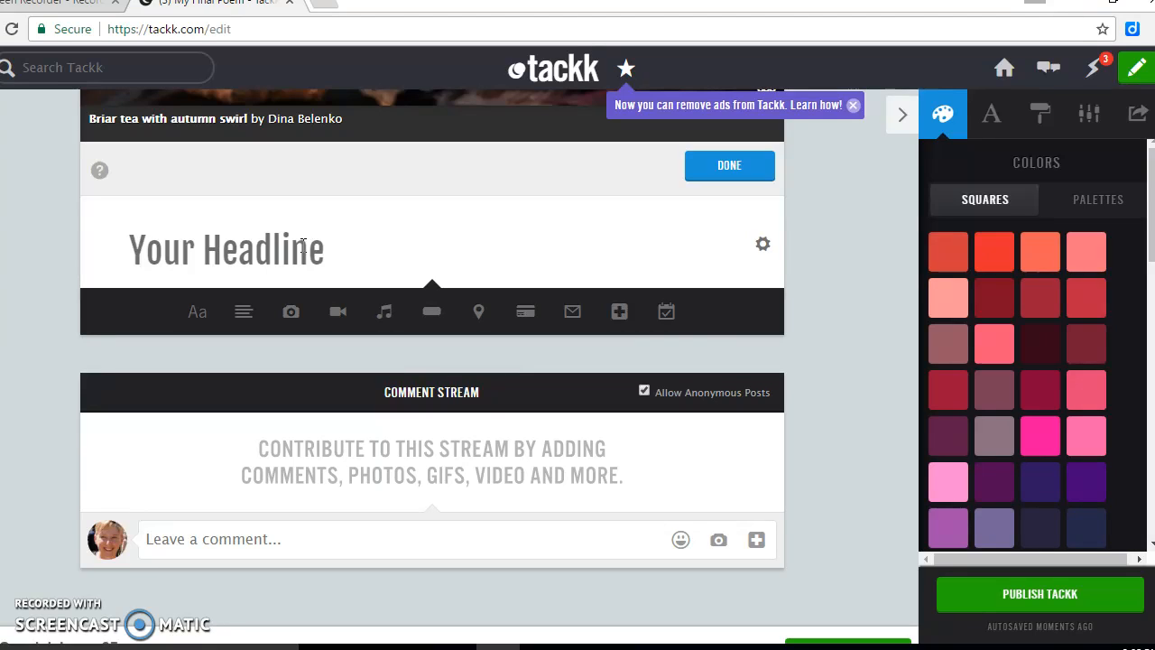
Try the Hammersmith One, Open Sans Condensed, Abril Fatface and Dosis fonts, and set the font to Oswald.
{"action": "left_click", "coordinate": [998, 122]}
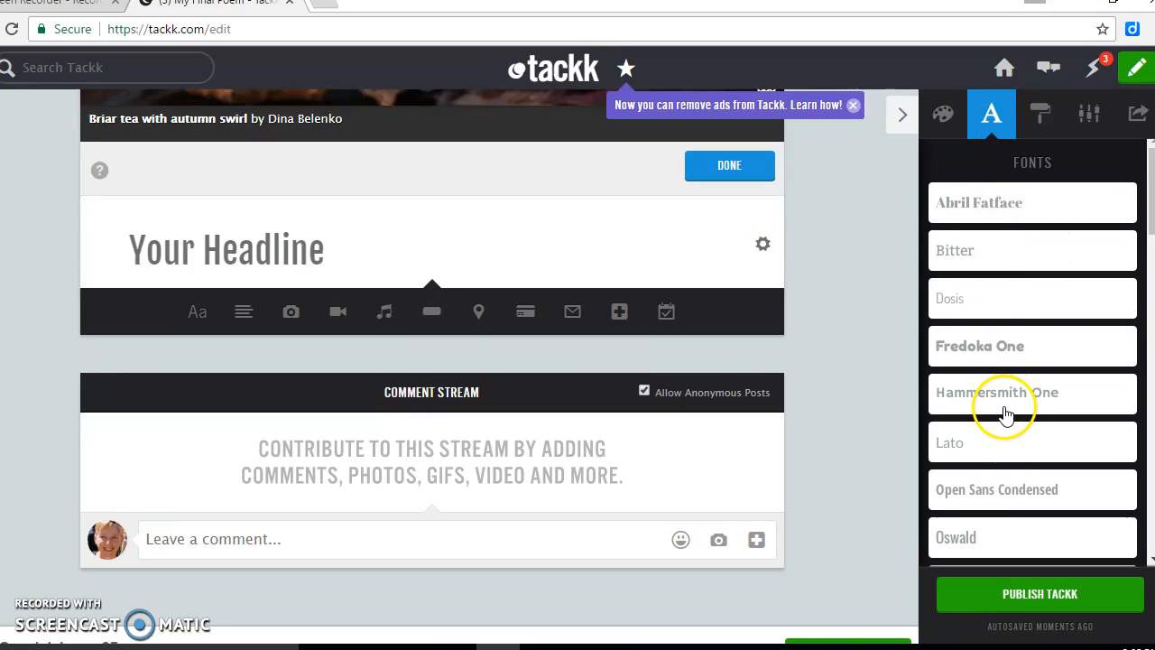
{"action": "left_click", "coordinate": [1012, 397]}
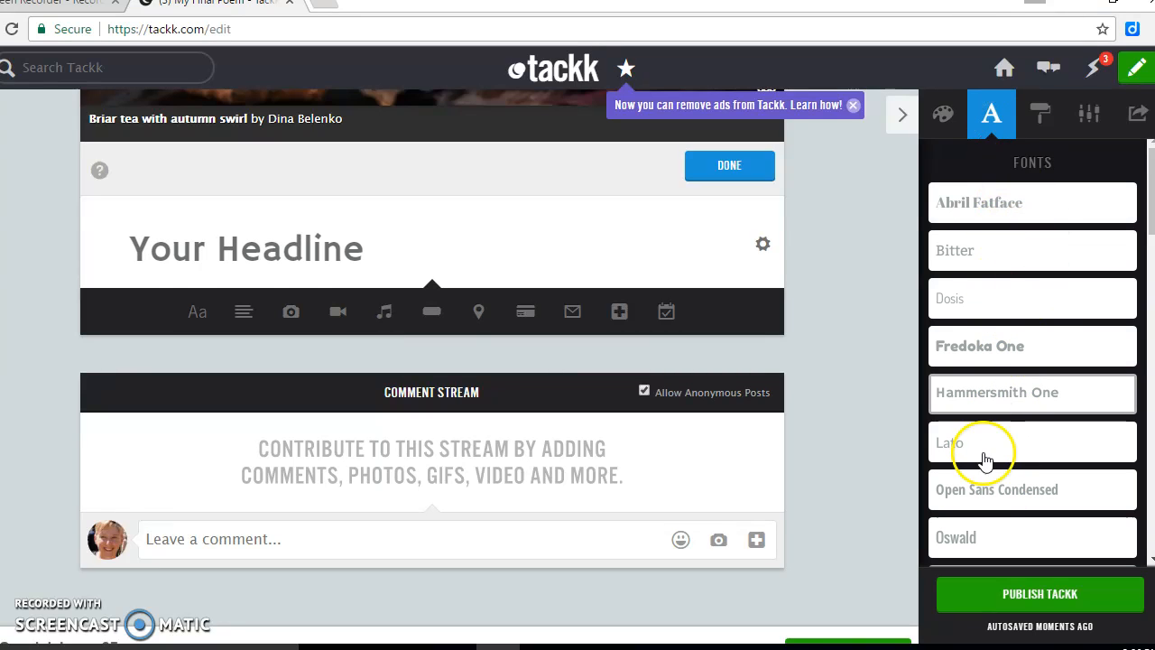
{"action": "left_click", "coordinate": [984, 490]}
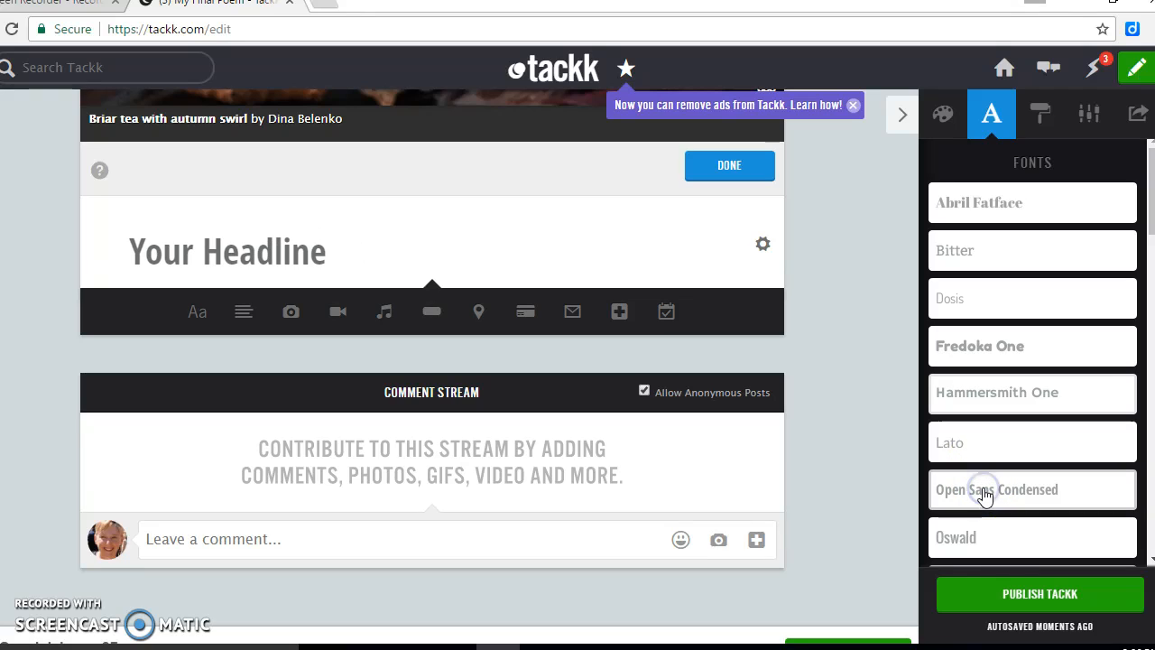
{"action": "left_click", "coordinate": [966, 207]}
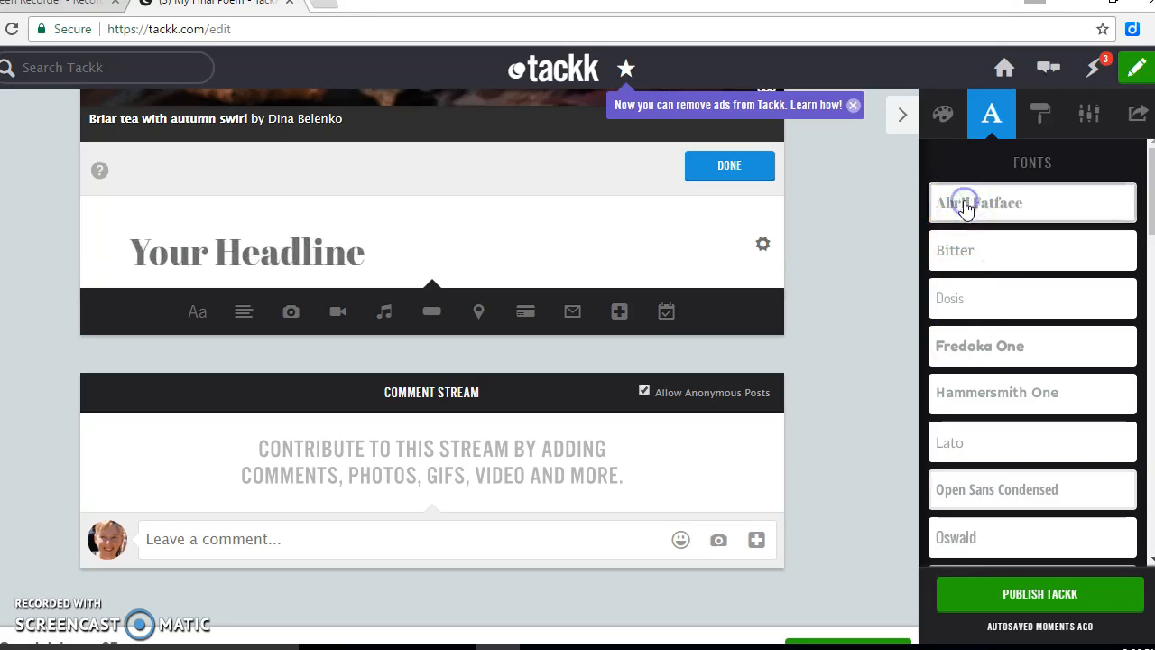
{"action": "left_click", "coordinate": [954, 299]}
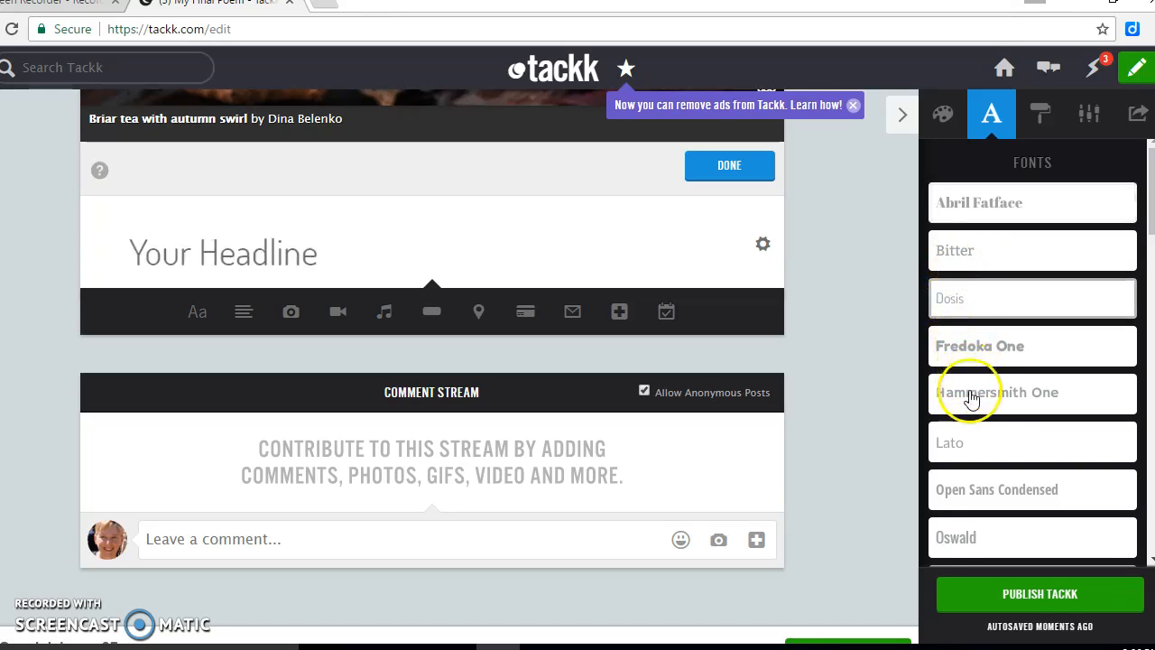
{"action": "left_click", "coordinate": [966, 536]}
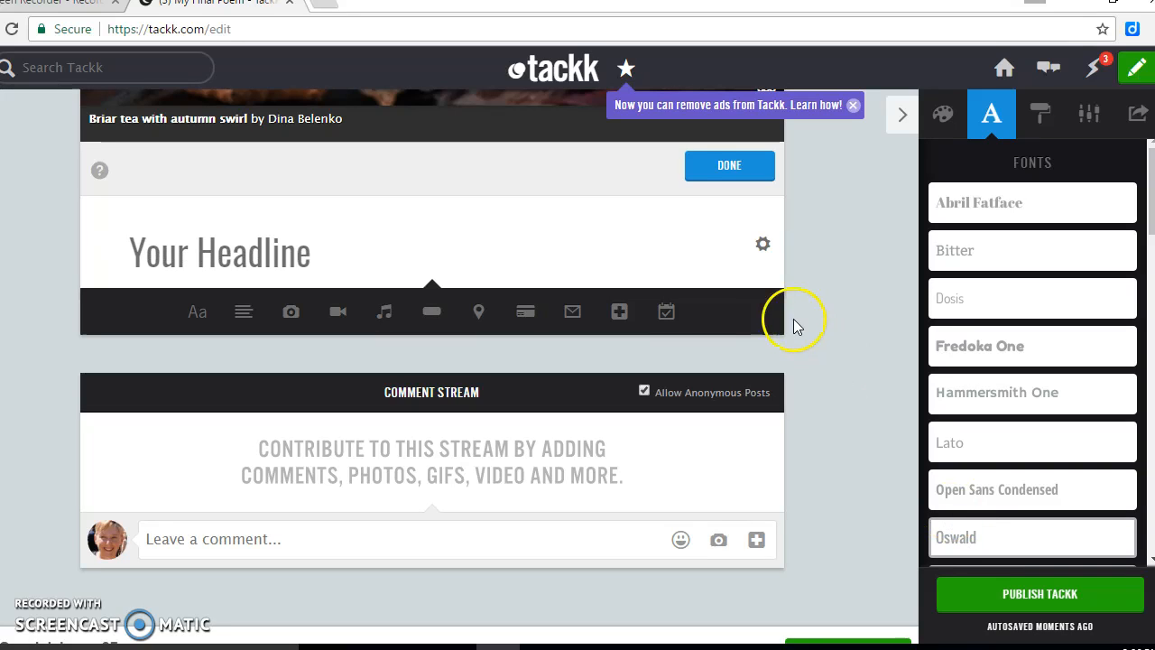
{"action": "left_click", "coordinate": [207, 314]}
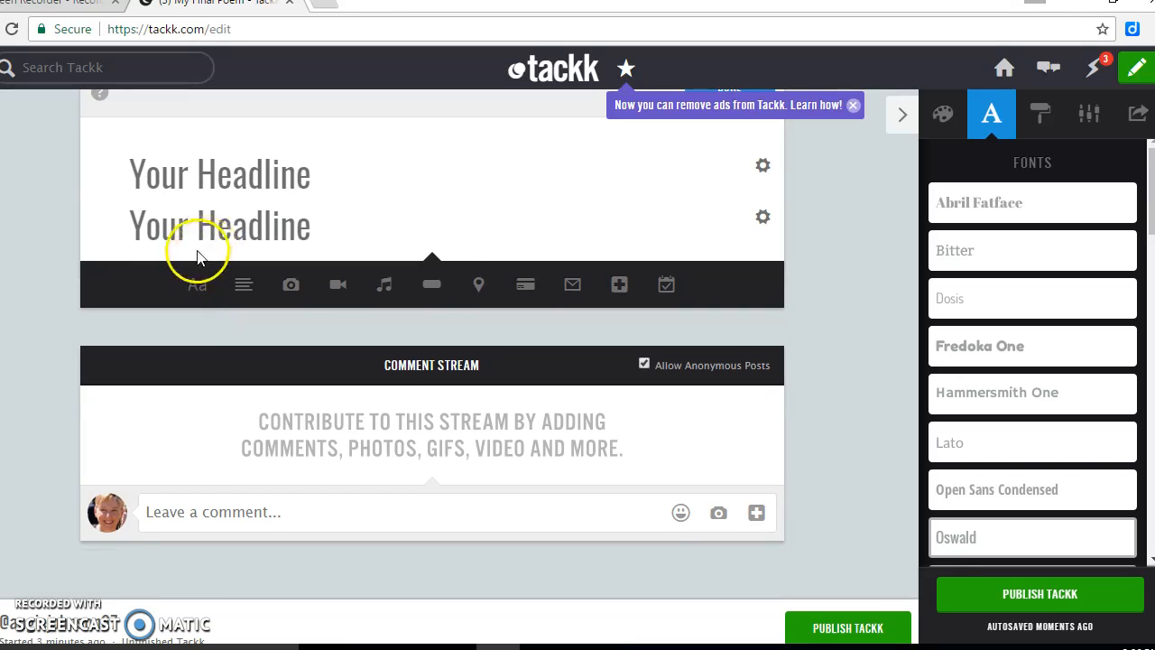
{"action": "left_click", "coordinate": [763, 217]}
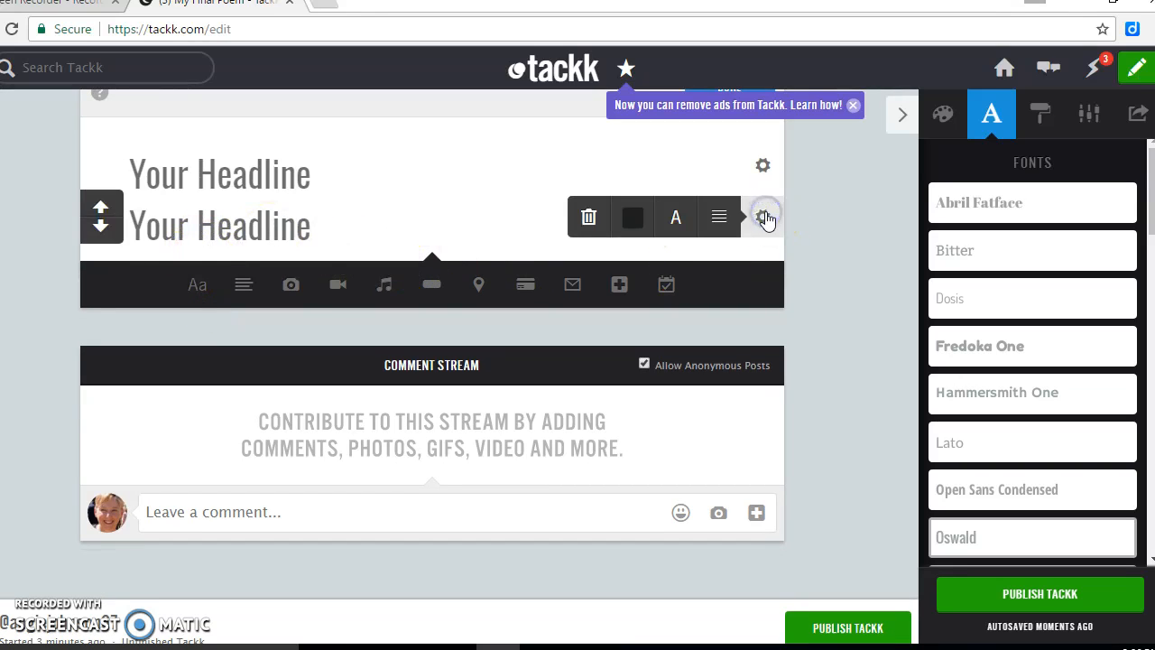
{"action": "left_click", "coordinate": [582, 223]}
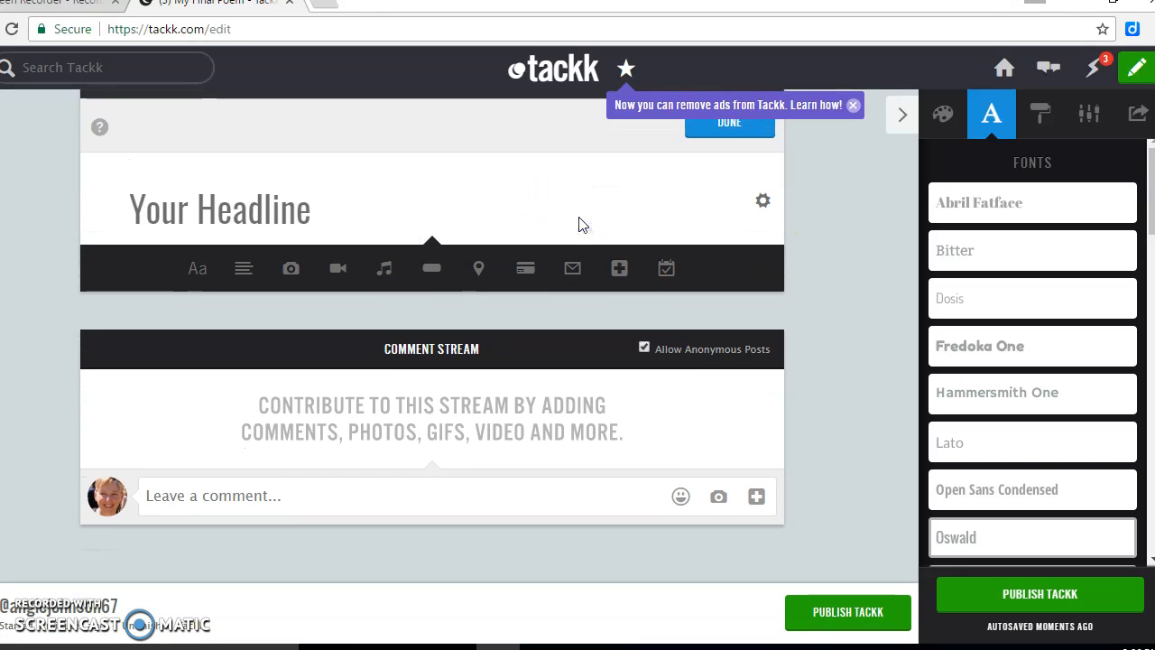
Reduce the text size of the headline block below the photo by two levels.
{"action": "left_click", "coordinate": [767, 202]}
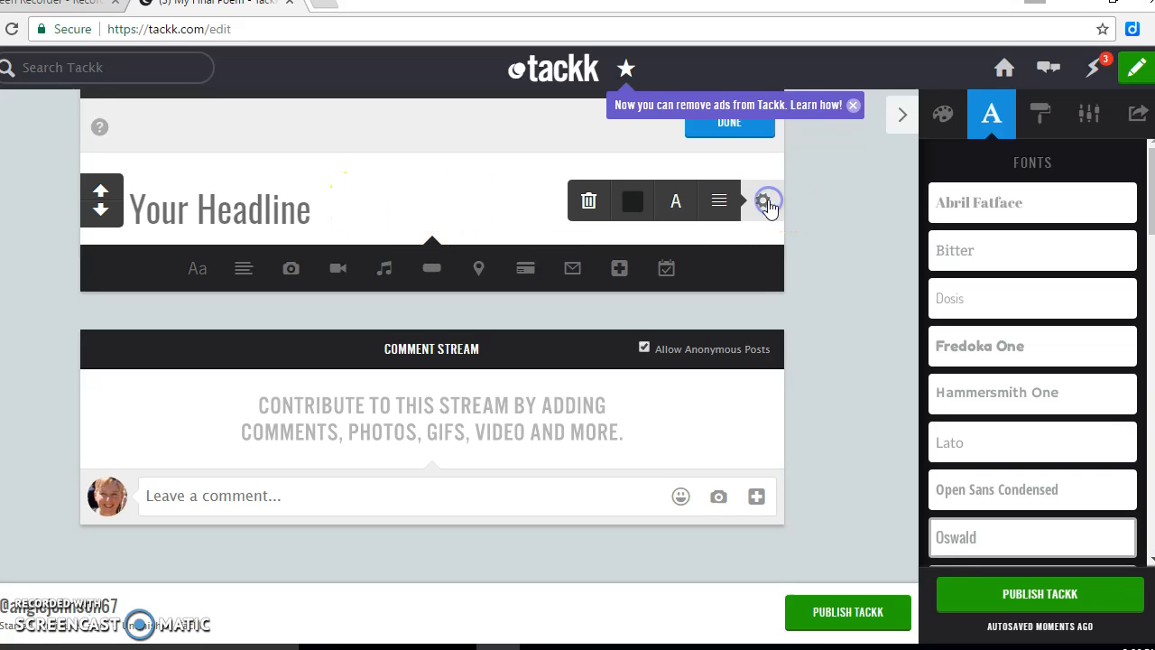
{"action": "left_click", "coordinate": [676, 203]}
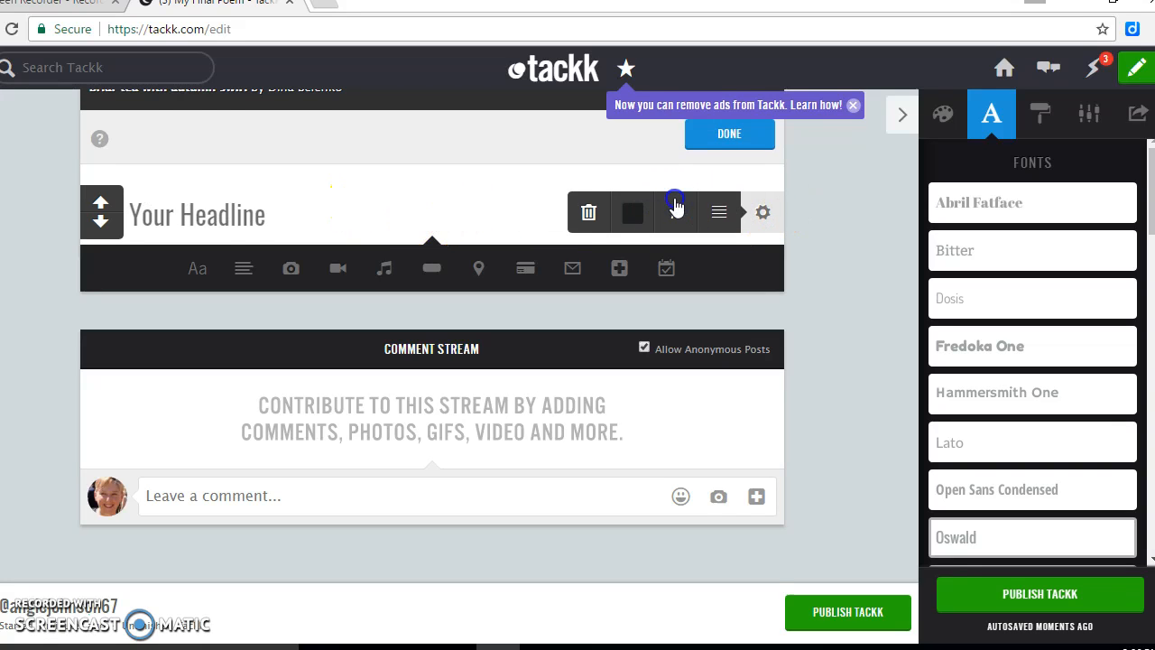
{"action": "left_click", "coordinate": [676, 203]}
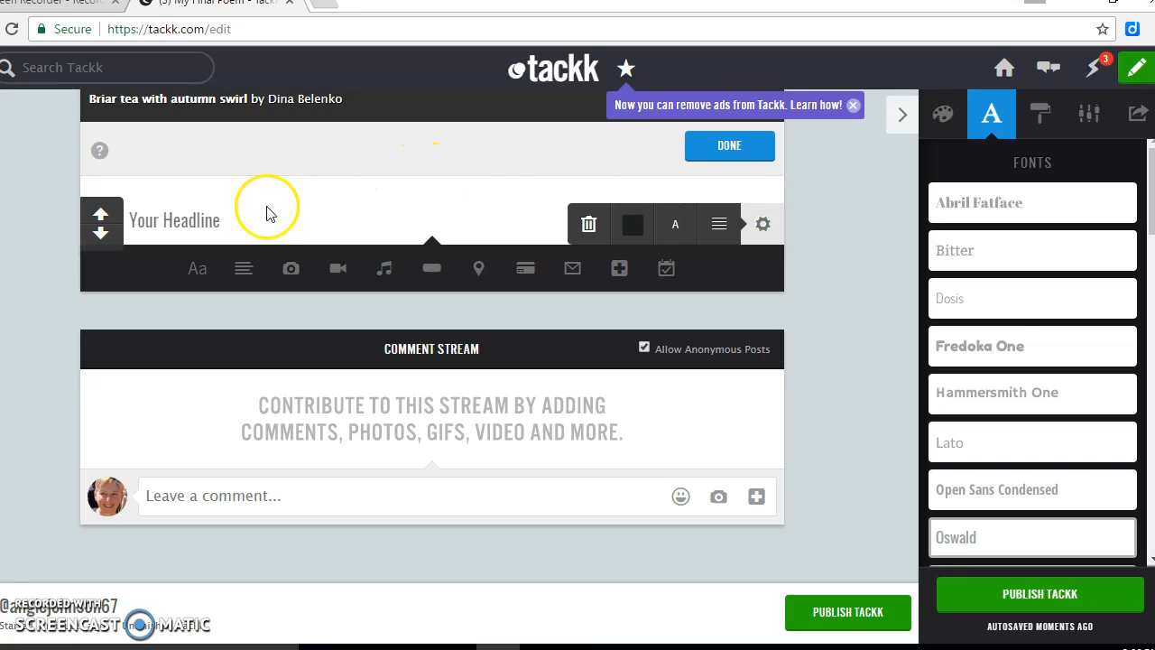
Enter the poem in the headline block as five lines: "I can start typing my poem", "which is great.", "I mean,", "it's bigly", "great.".
{"action": "left_click", "coordinate": [195, 215]}
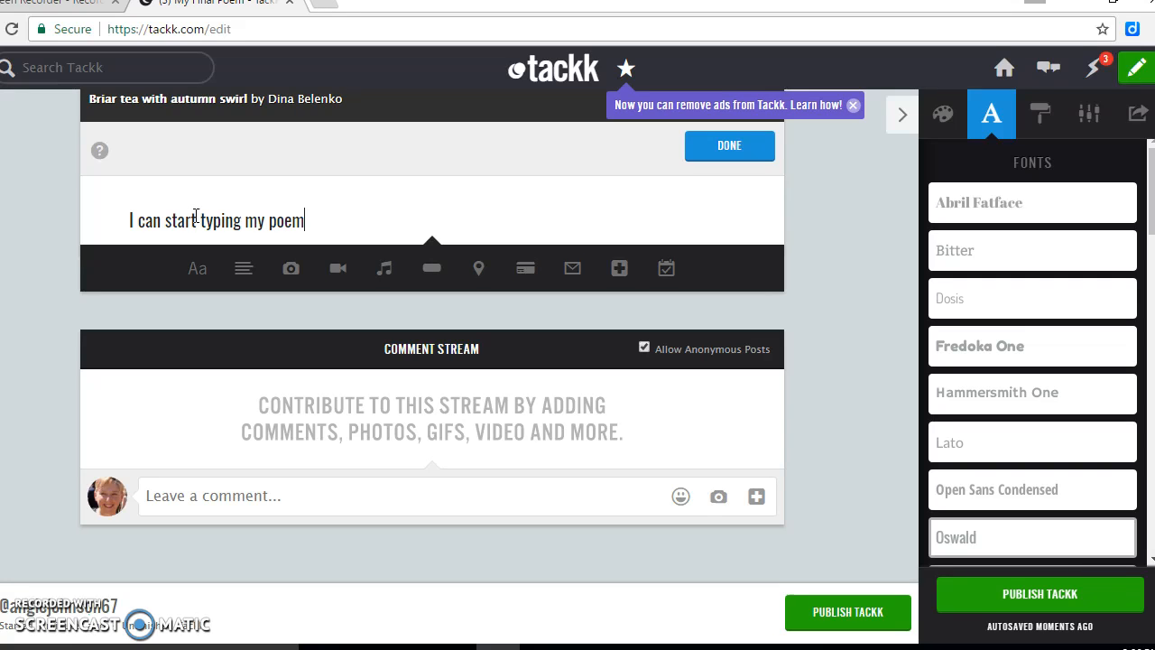
{"action": "key", "text": "Return"}
{"action": "type", "text": "which is"}
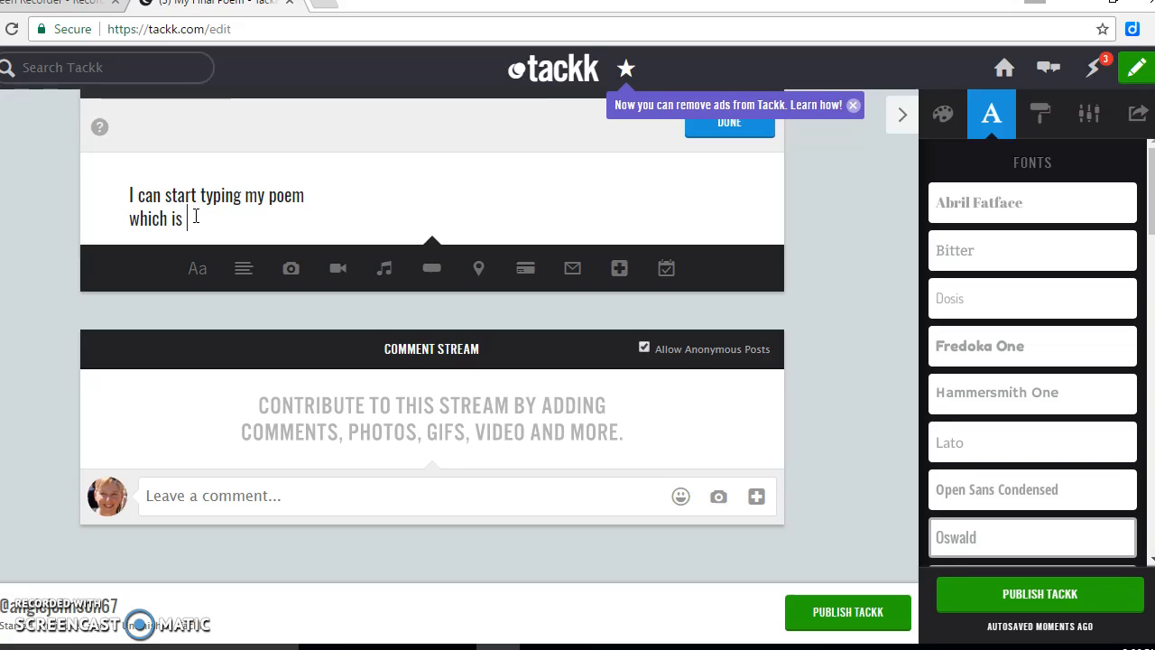
{"action": "type", "text": " great."}
{"action": "key", "text": "Return"}
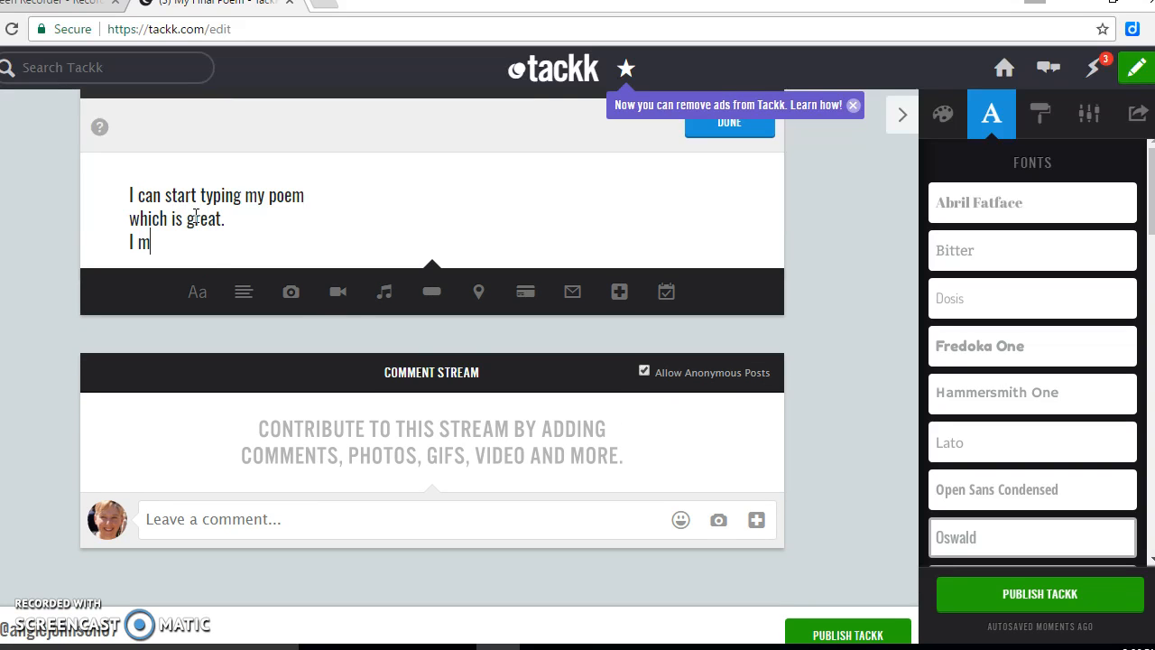
{"action": "type", "text": "I mean,"}
{"action": "key", "text": "Return"}
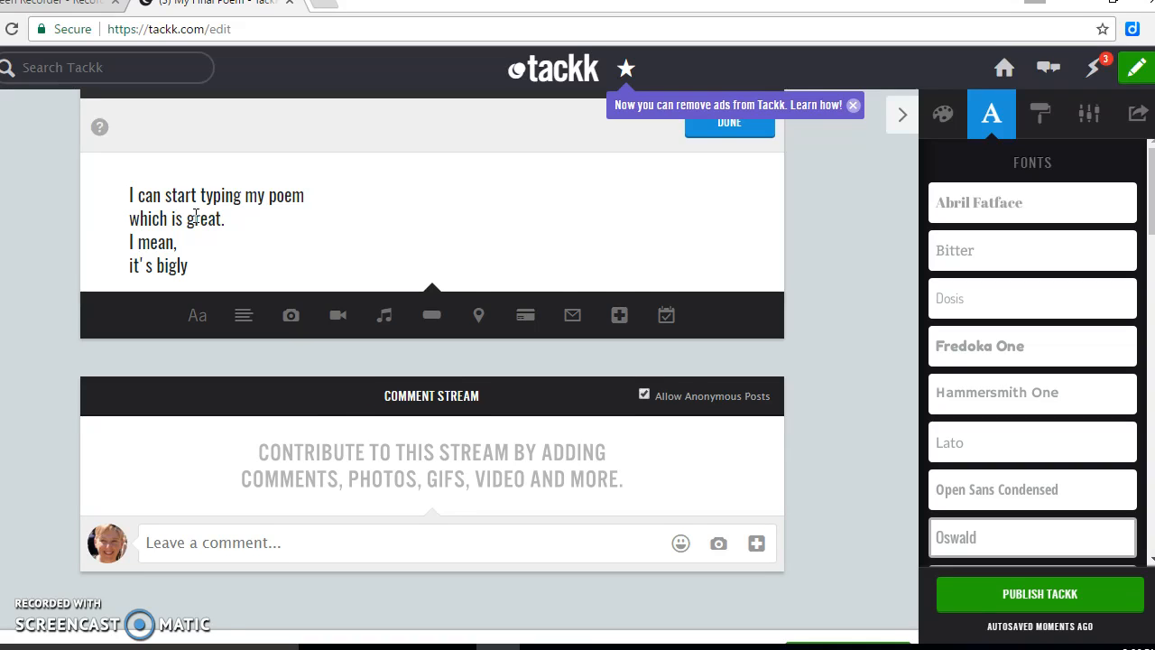
{"action": "type", "text": "it's bigly"}
{"action": "key", "text": "Return"}
{"action": "left_click", "coordinate": [411, 226]}
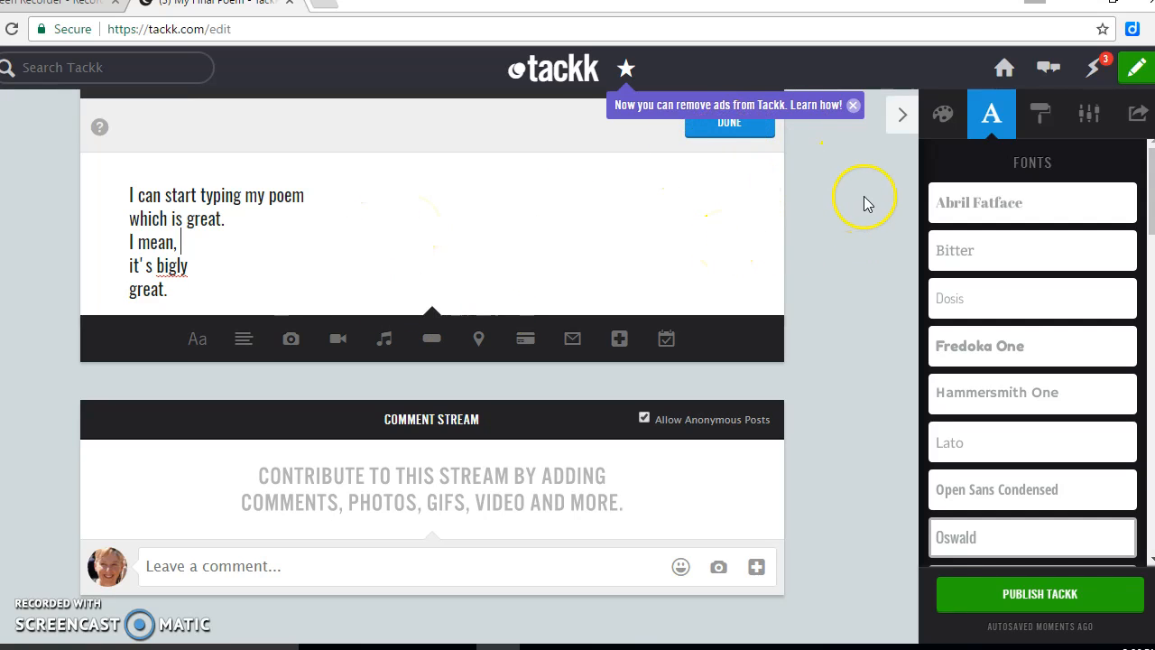
Finish editing the autumn tea photo block above the poem.
{"action": "scroll", "coordinate": [864, 196], "scroll_direction": "up", "scroll_amount": 1}
{"action": "scroll", "coordinate": [864, 196], "scroll_direction": "down", "scroll_amount": 2}
{"action": "scroll", "coordinate": [864, 196], "scroll_direction": "up", "scroll_amount": 2}
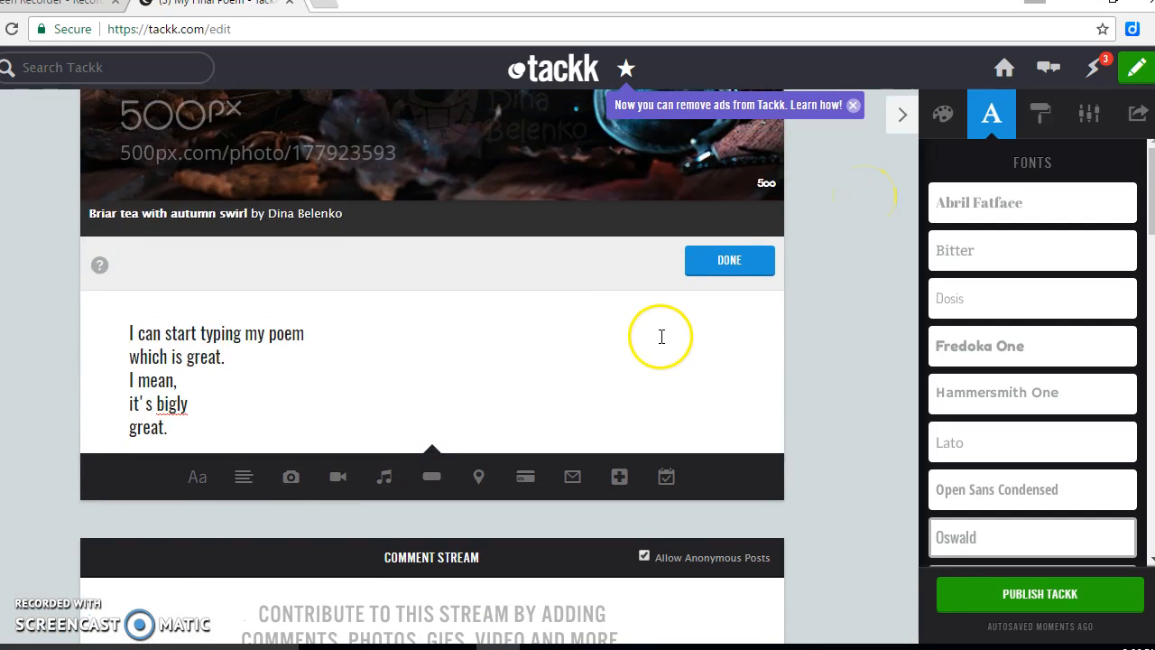
{"action": "left_click", "coordinate": [733, 262]}
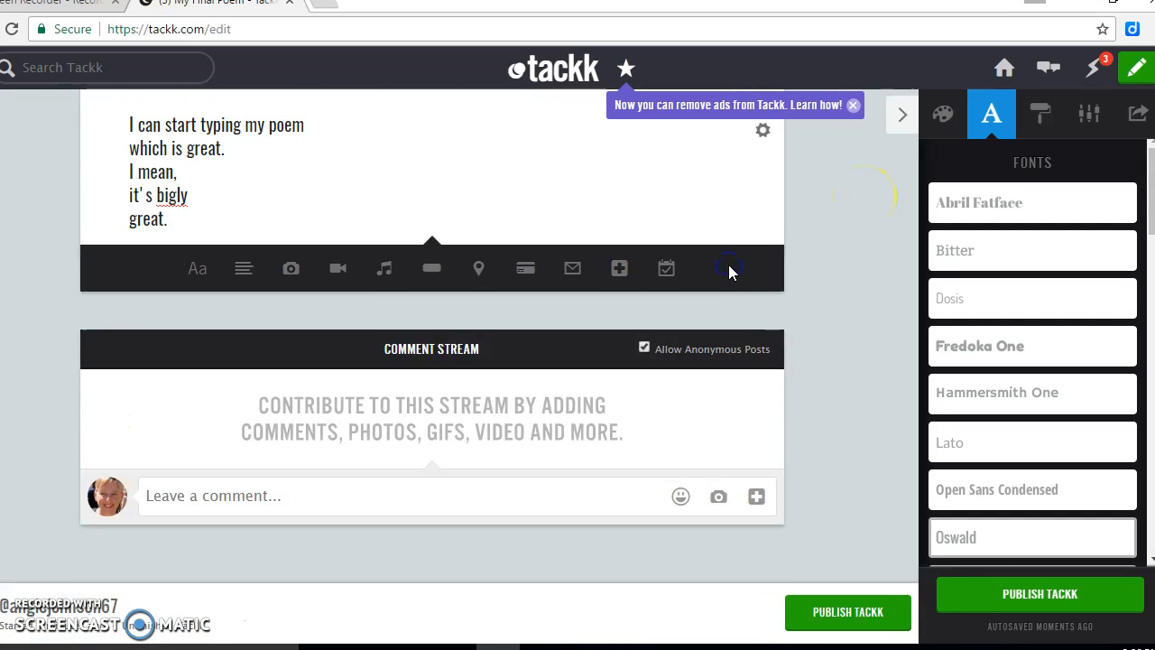
Try light blue for the poem text, set it to dark slate gray, and publish the Tackk.
{"action": "mouse_move", "coordinate": [764, 131]}
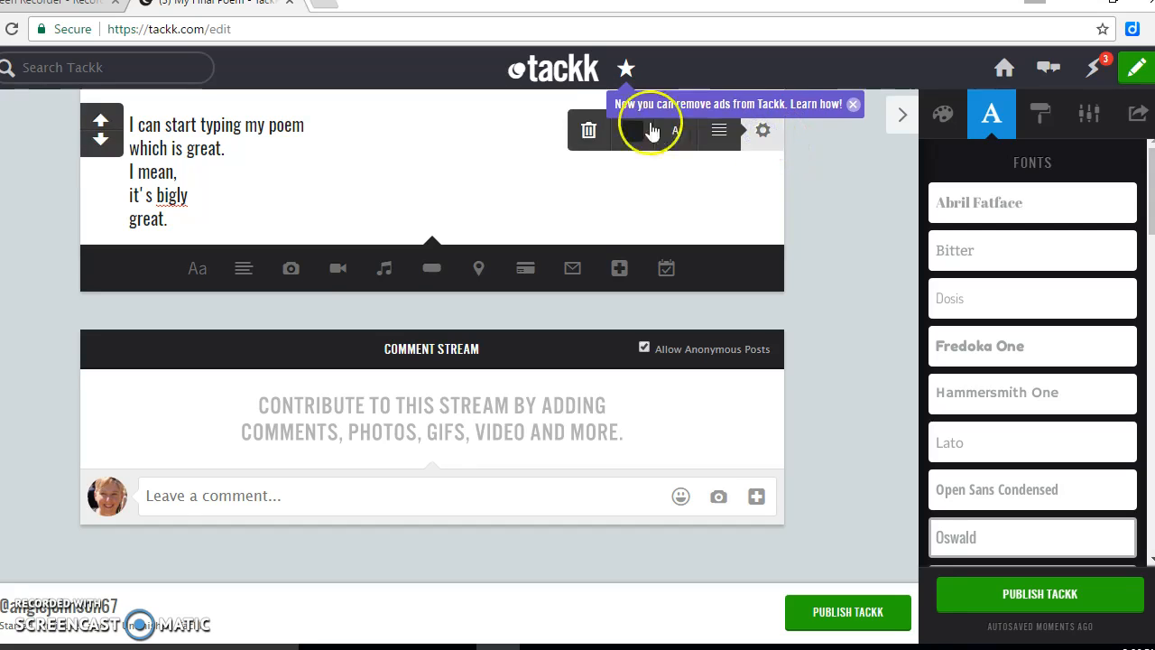
{"action": "left_click", "coordinate": [632, 130]}
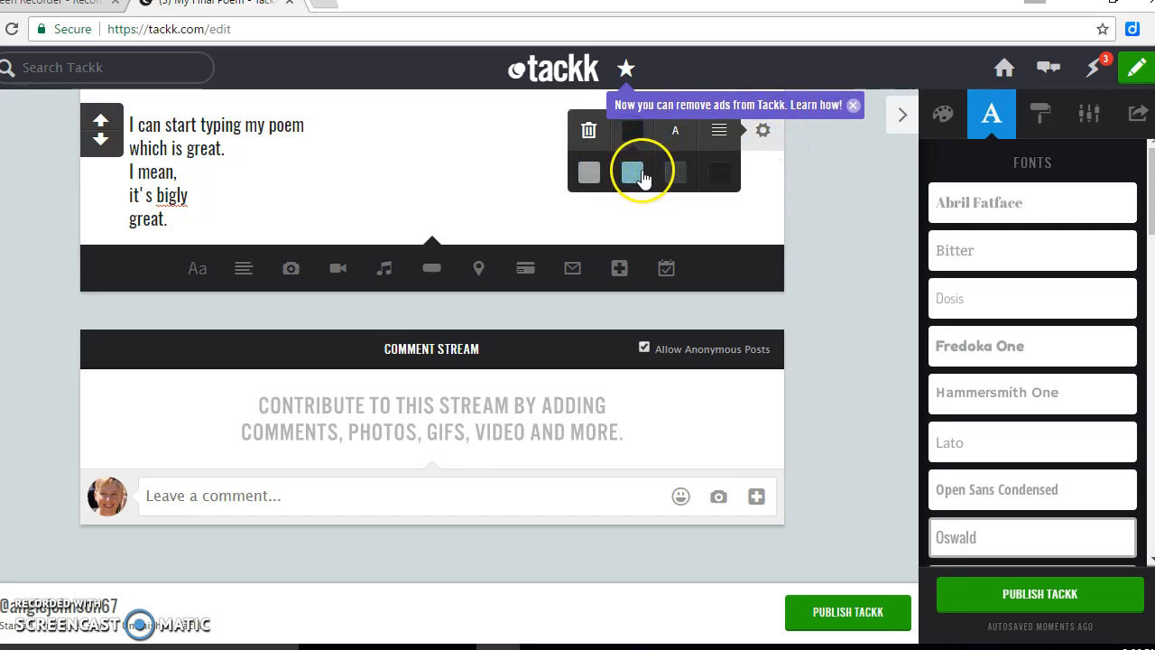
{"action": "left_click", "coordinate": [637, 175]}
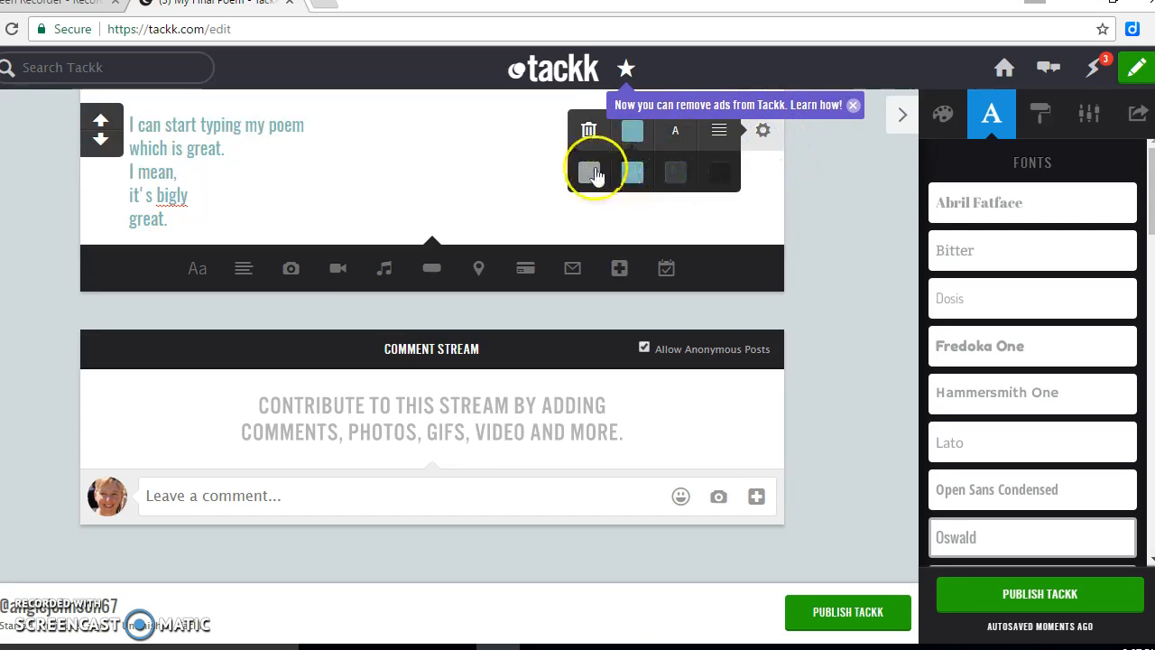
{"action": "left_click", "coordinate": [676, 178]}
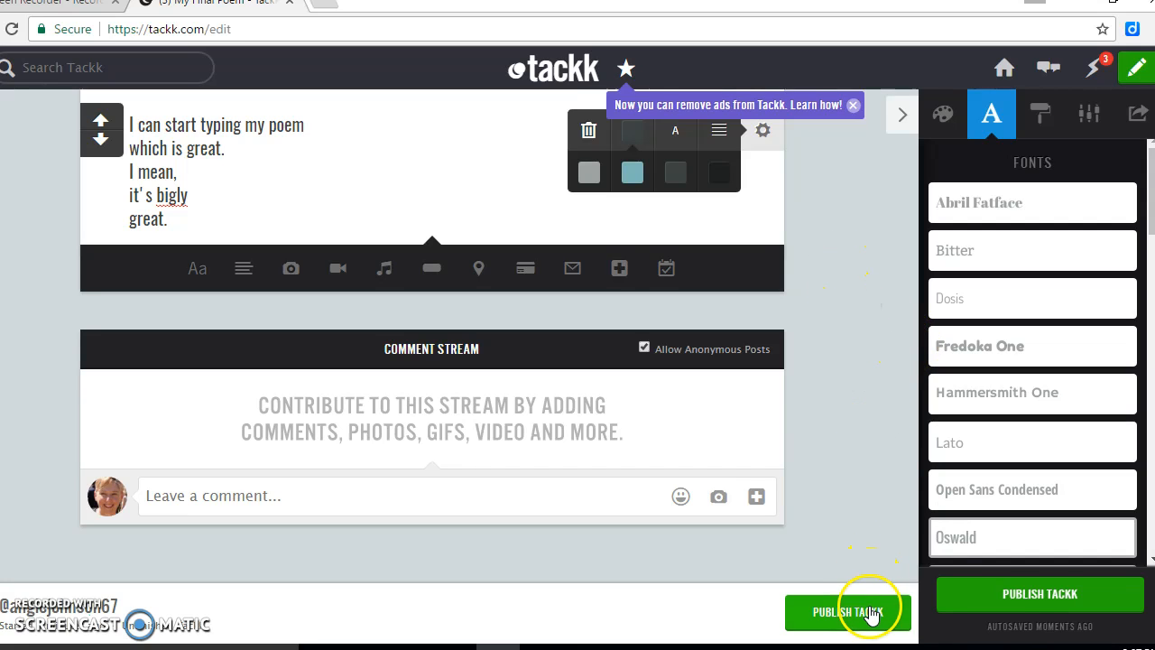
{"action": "left_click", "coordinate": [1038, 596]}
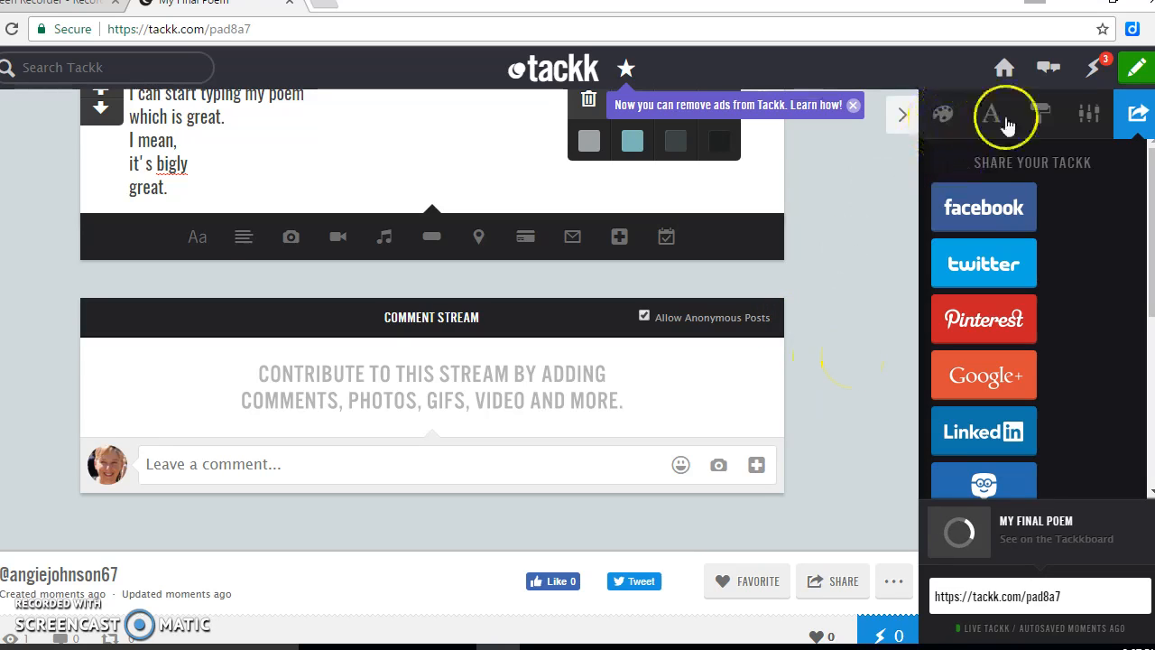
Try the dark maroon, plum and deep purple color schemes, and set the page to the bright red Crimson scheme.
{"action": "left_click", "coordinate": [939, 117]}
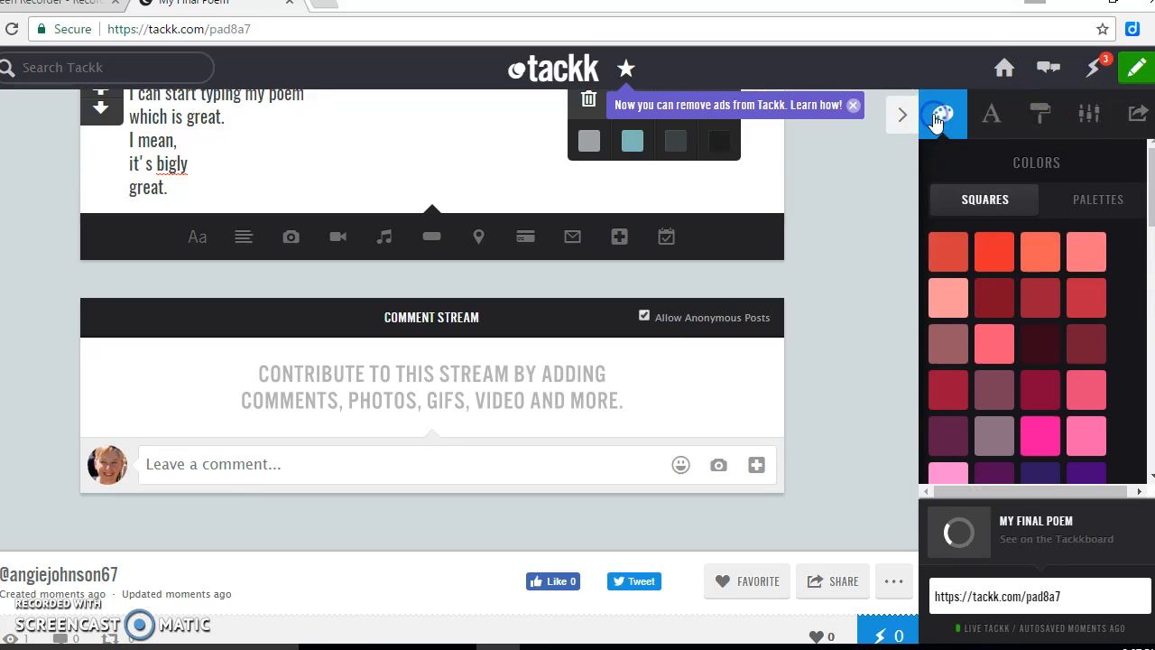
{"action": "left_click", "coordinate": [1004, 255]}
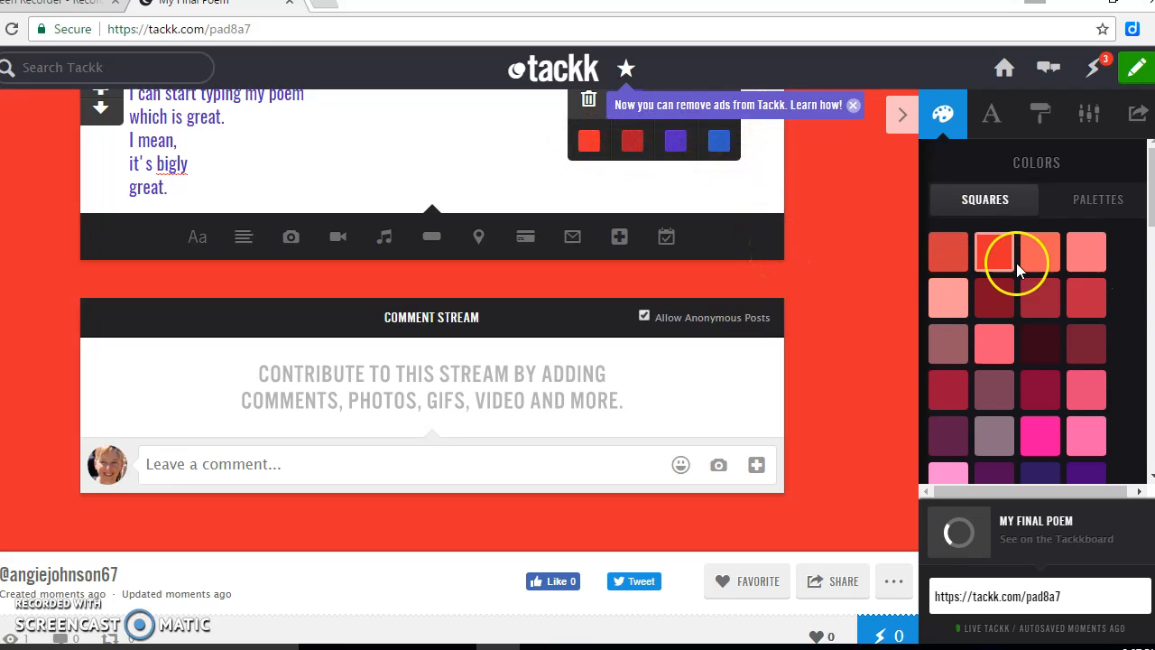
{"action": "left_click", "coordinate": [1043, 342]}
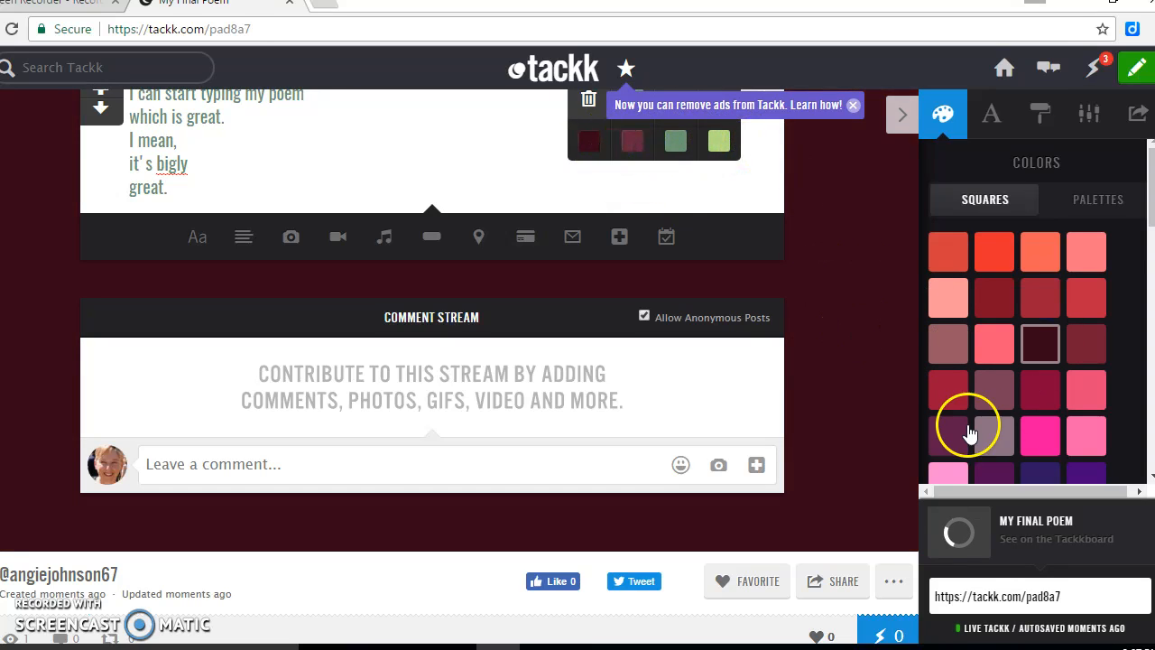
{"action": "left_click", "coordinate": [945, 438]}
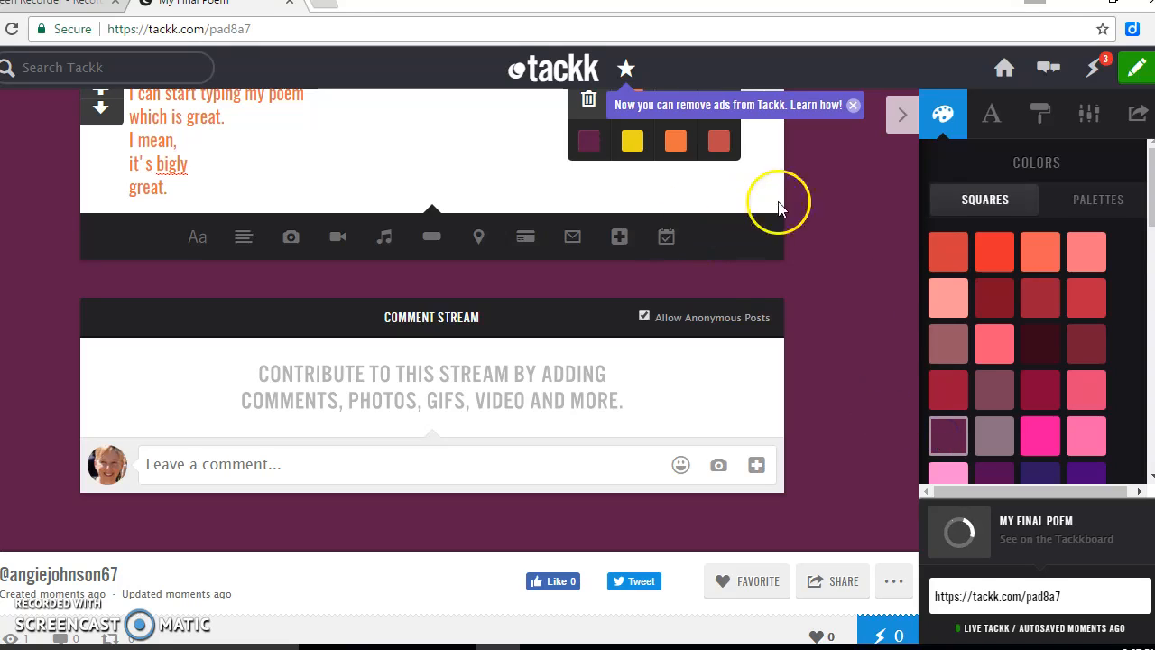
{"action": "left_click", "coordinate": [1089, 475]}
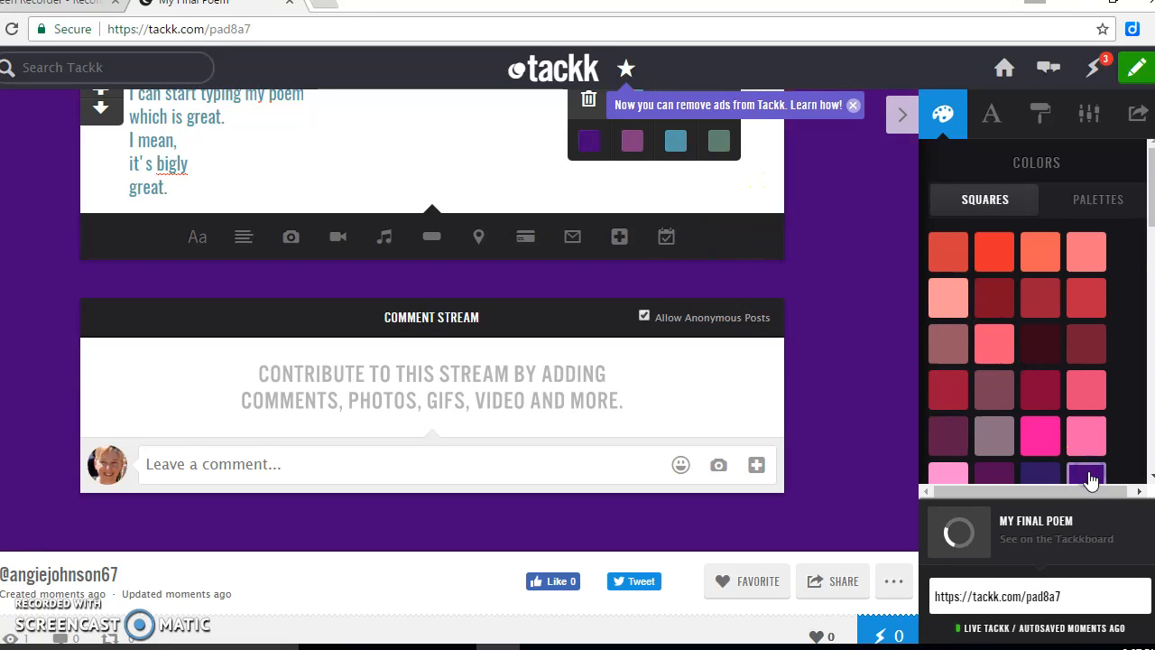
{"action": "left_click", "coordinate": [998, 249]}
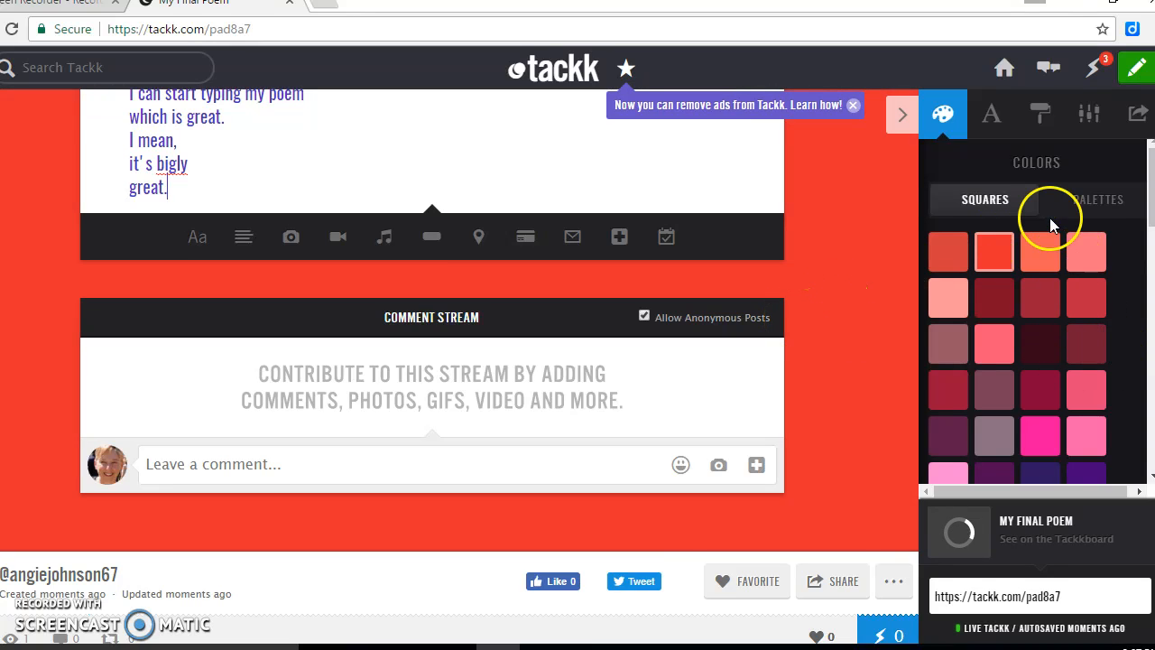
{"action": "left_click", "coordinate": [1092, 200]}
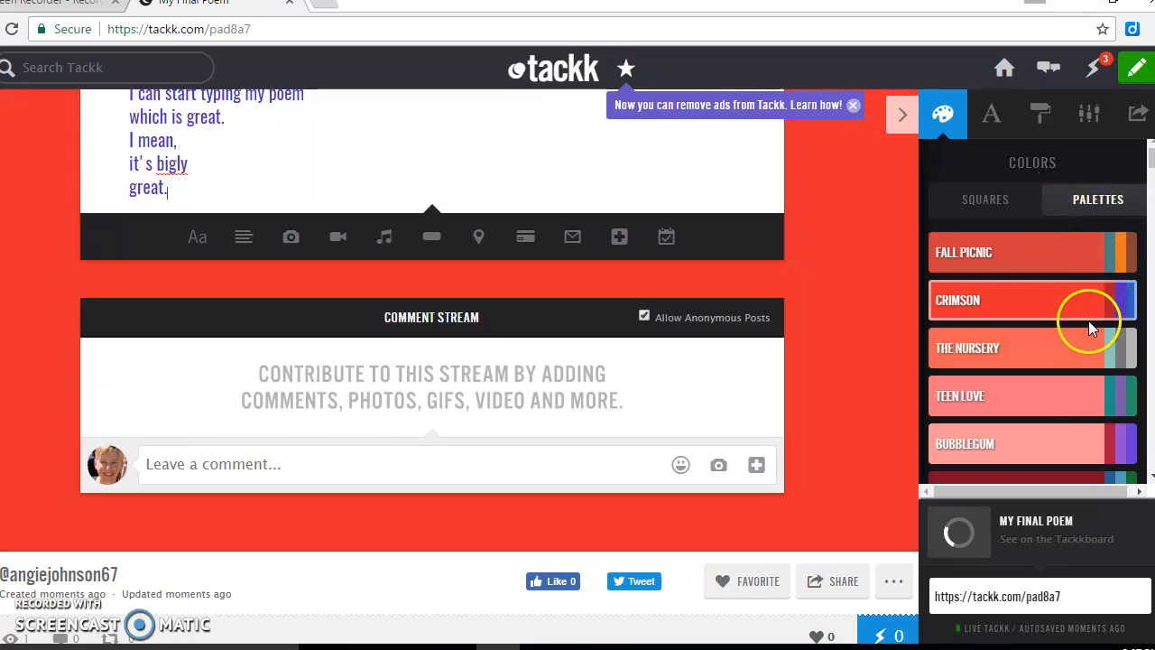
Try the Chevron, Houndstooth and Blend background patterns, and set the page's pattern to Mini Squares.
{"action": "left_click", "coordinate": [1040, 115]}
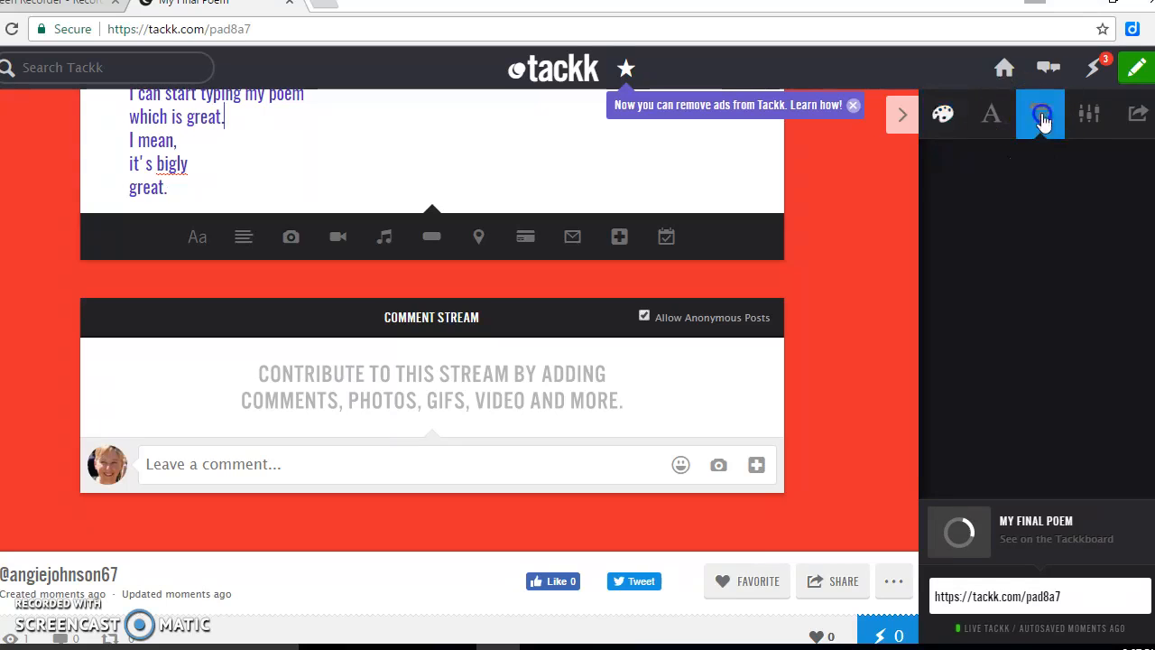
{"action": "left_click", "coordinate": [997, 253]}
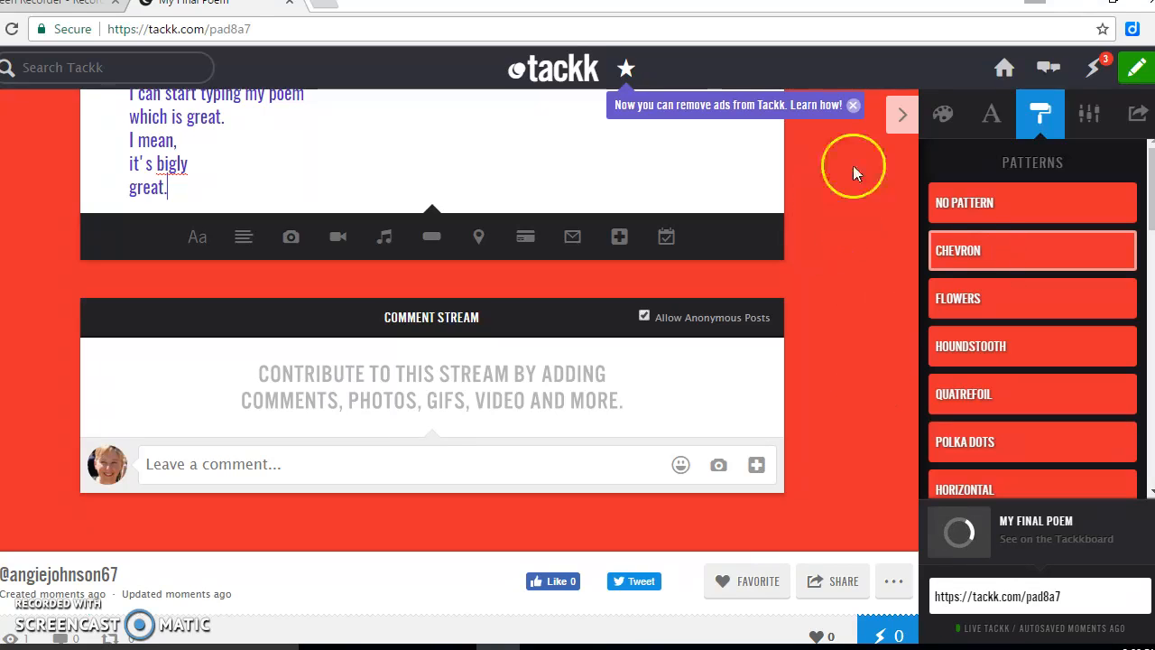
{"action": "left_click", "coordinate": [990, 346]}
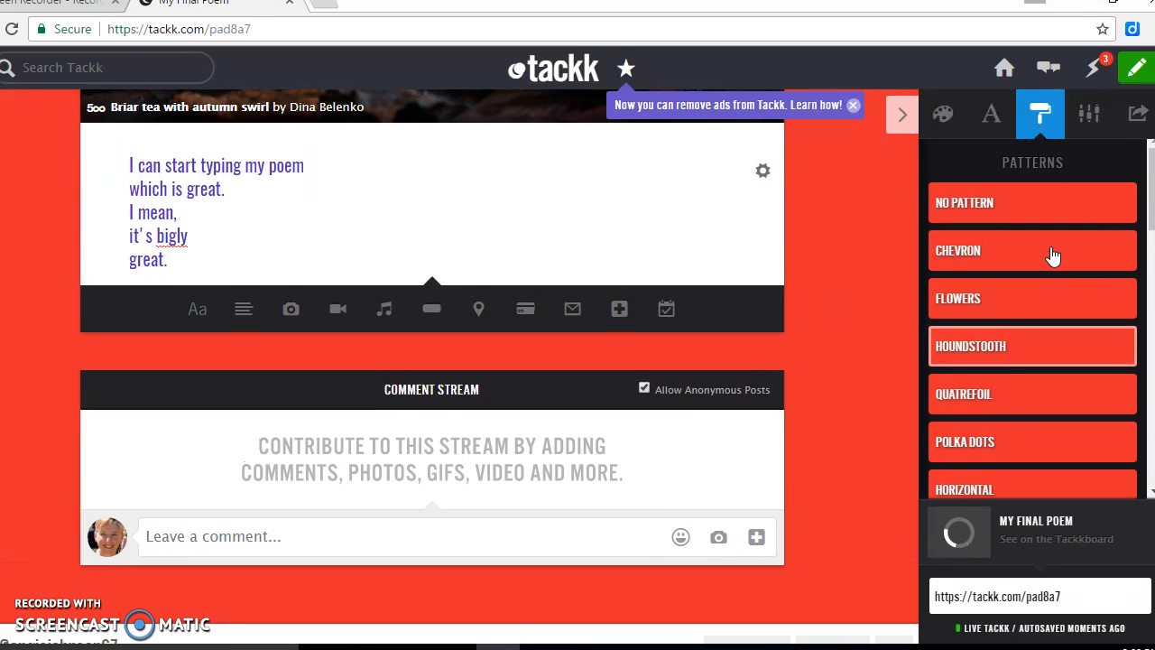
{"action": "scroll", "coordinate": [1052, 256], "scroll_direction": "down", "scroll_amount": 2}
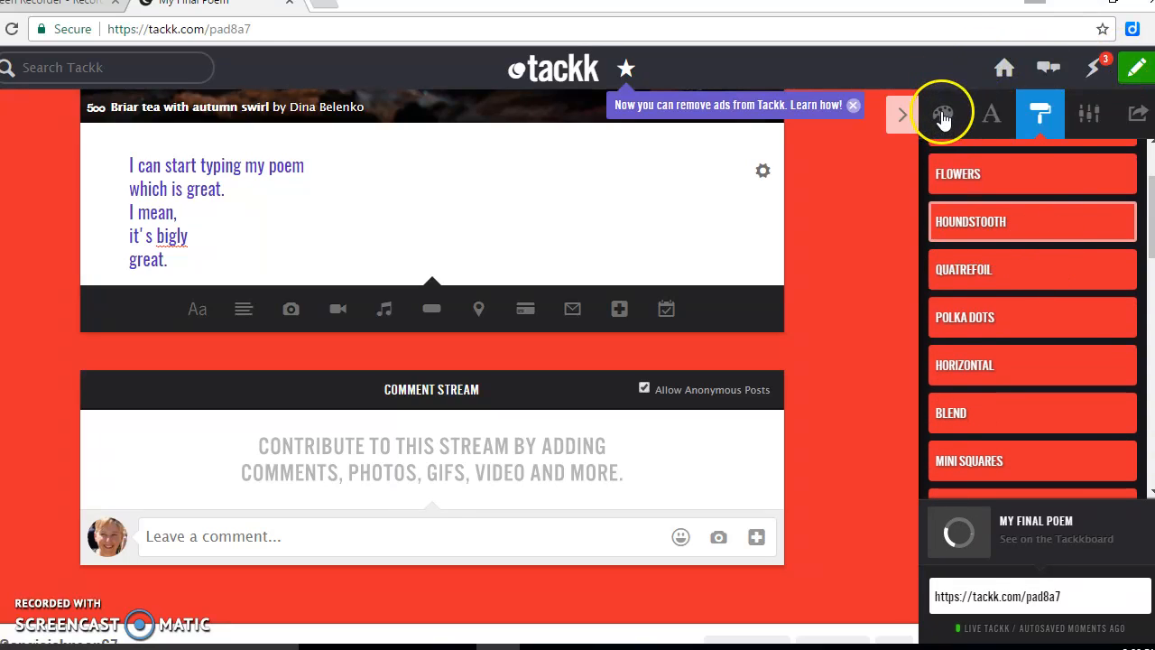
{"action": "left_click", "coordinate": [1002, 411]}
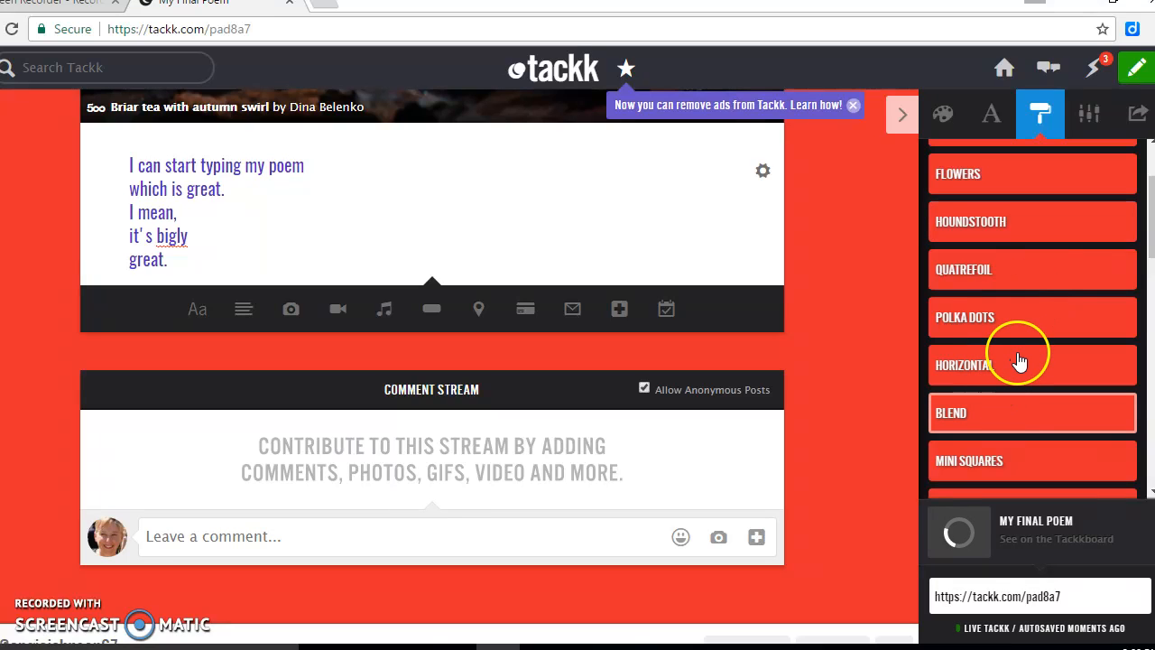
{"action": "left_click", "coordinate": [990, 460]}
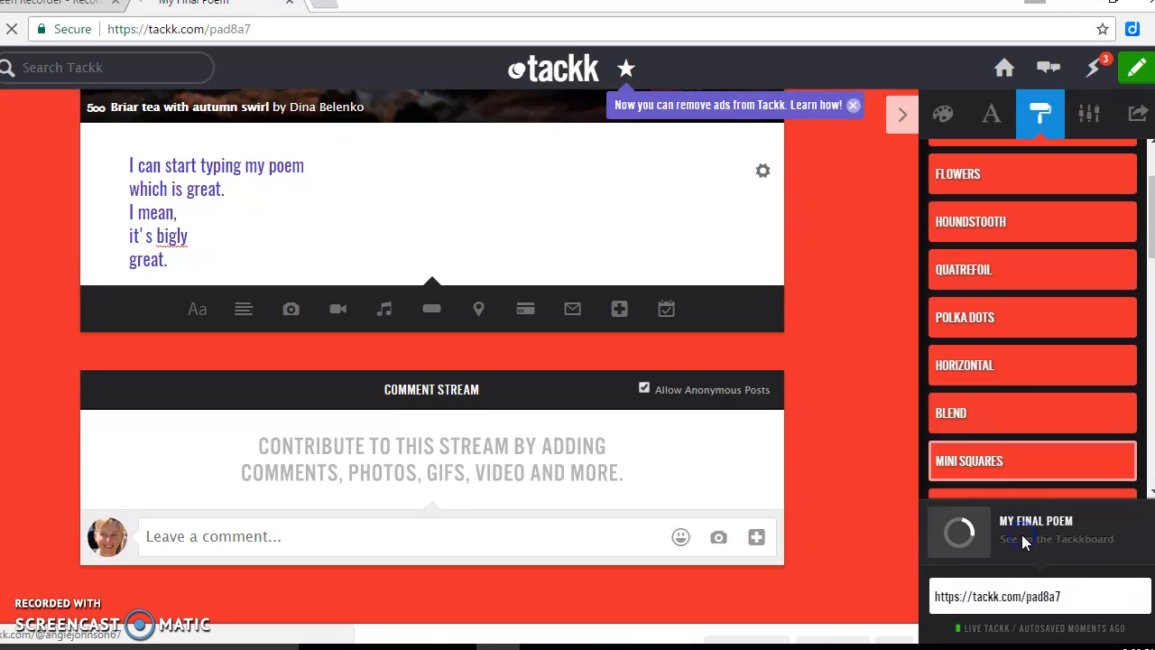
Select the published Tackk's web address for sharing.
{"action": "left_click", "coordinate": [1066, 597]}
{"action": "mouse_move", "coordinate": [1067, 598]}
{"action": "left_mouse_down"}
{"action": "mouse_move", "coordinate": [884, 594]}
{"action": "mouse_move", "coordinate": [1056, 619]}
{"action": "left_mouse_up"}
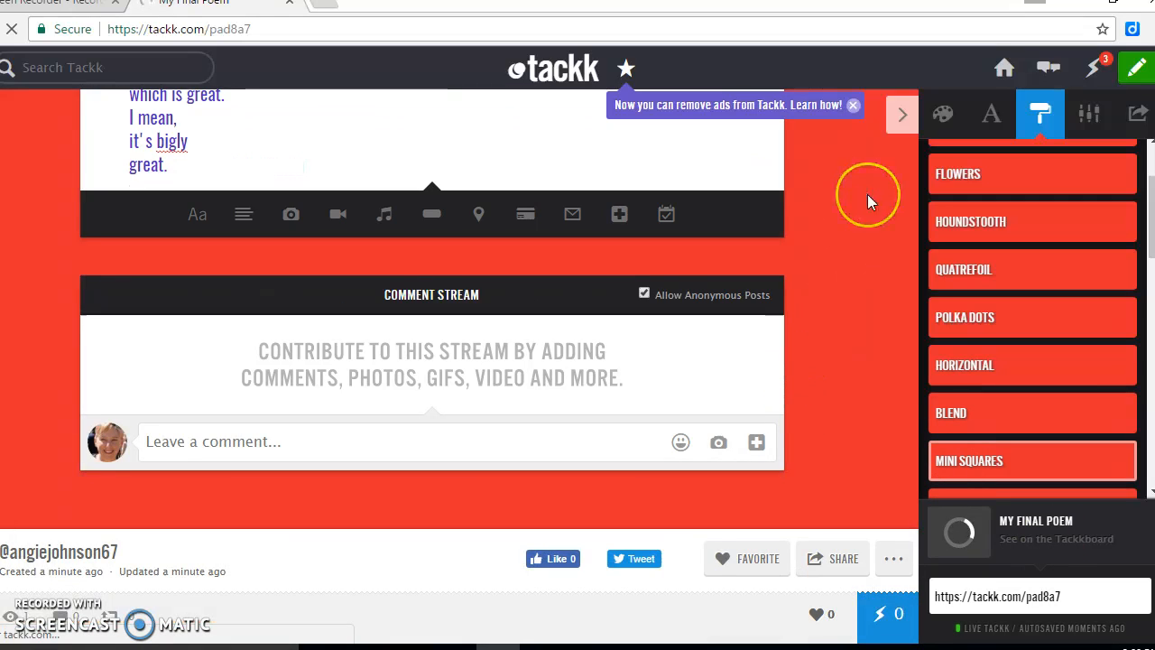
{"action": "left_click_drag", "start_coordinate": [1071, 591], "coordinate": [986, 593]}
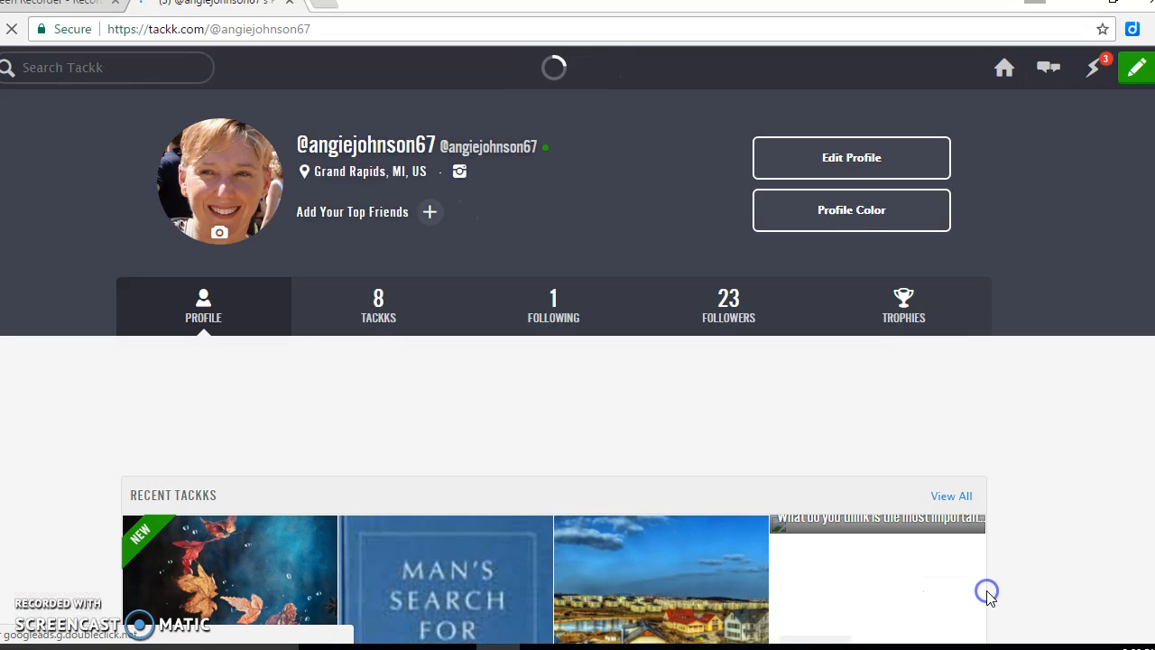
Open "My Final Poem" from the profile's recent Tackks and review the published page.
{"action": "left_click", "coordinate": [301, 598]}
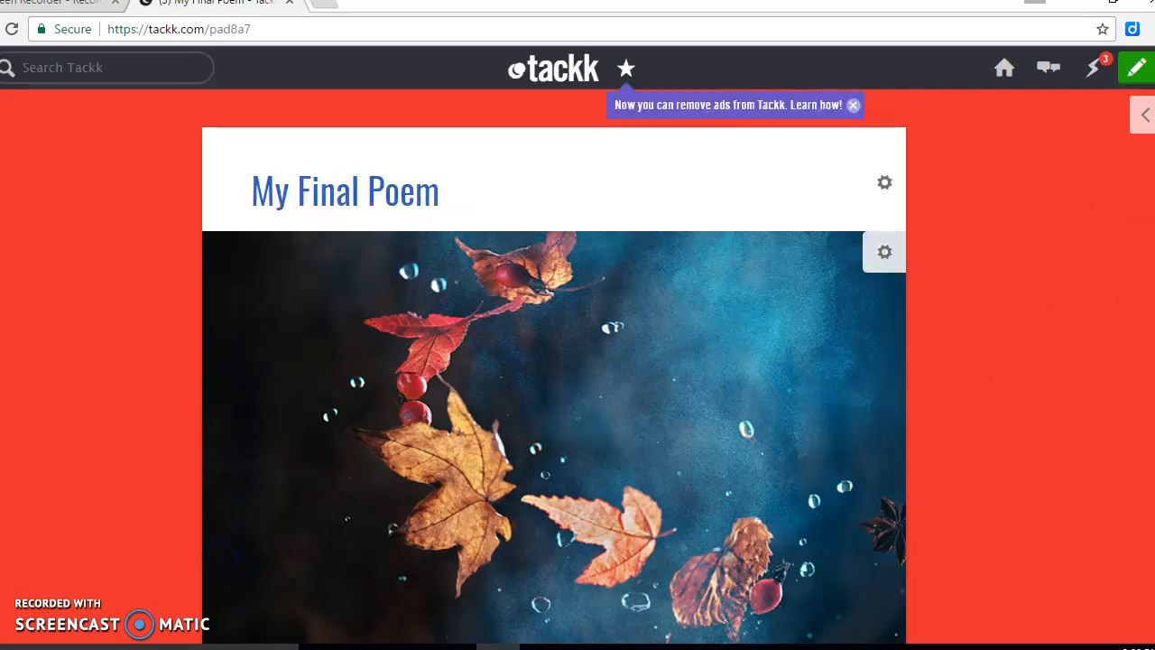
{"action": "scroll", "coordinate": [553, 366], "scroll_direction": "down", "scroll_amount": 8}
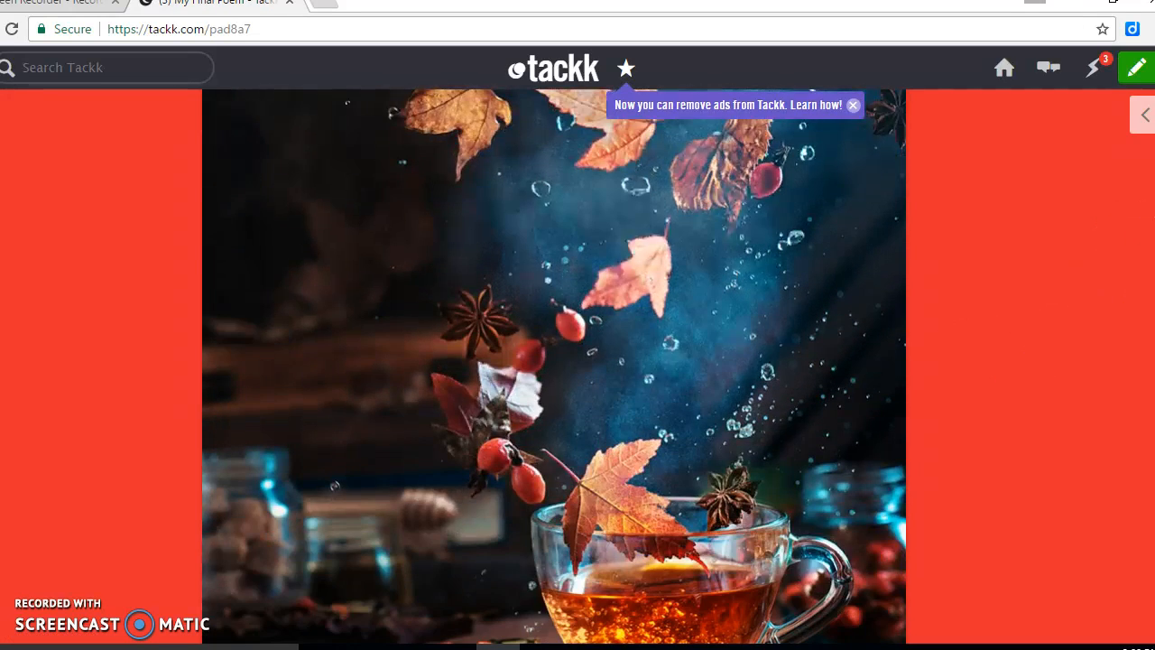
Look through the published page down to its comment stream, and reopen "My Final Poem" from the profile's recent Tackks.
{"action": "scroll", "coordinate": [553, 367], "scroll_direction": "down", "scroll_amount": 5}
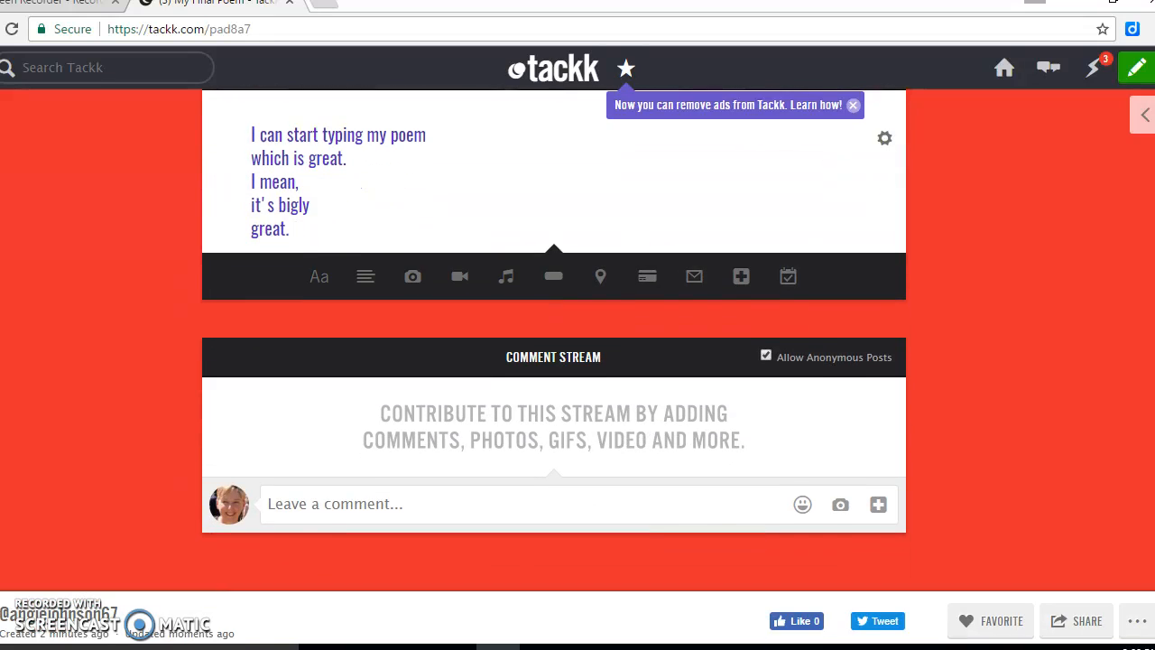
{"action": "scroll", "coordinate": [553, 366], "scroll_direction": "up", "scroll_amount": 3}
{"action": "scroll", "coordinate": [554, 366], "scroll_direction": "up", "scroll_amount": 10}
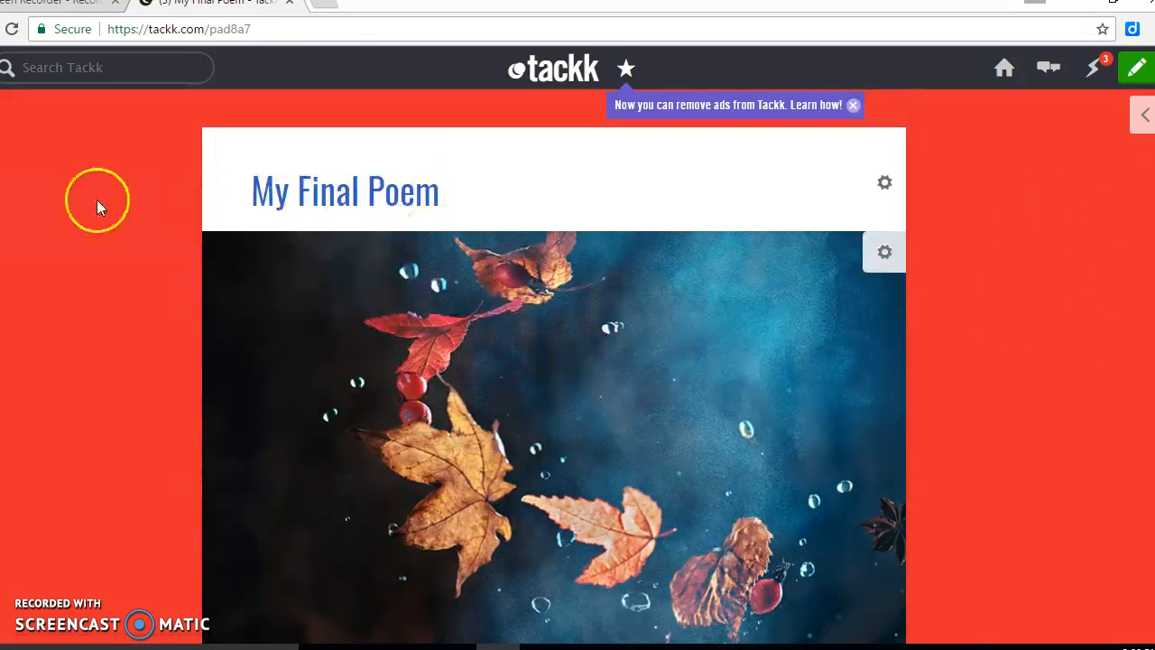
{"action": "left_click", "coordinate": [0, 68]}
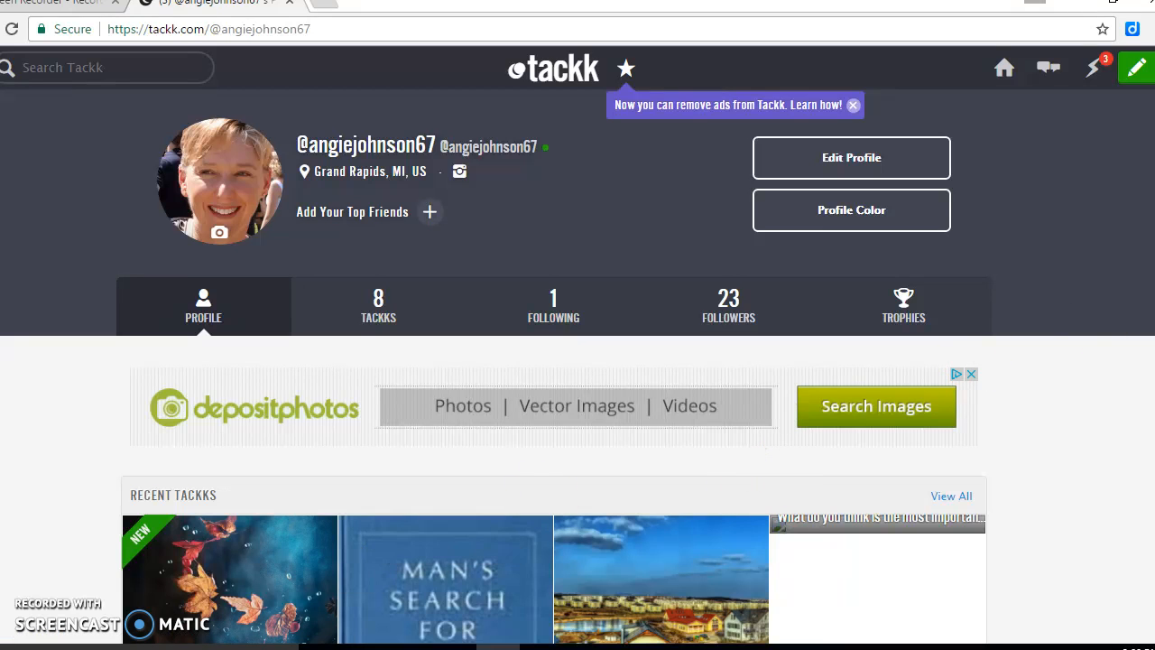
{"action": "scroll", "coordinate": [577, 361], "scroll_direction": "down", "scroll_amount": 2}
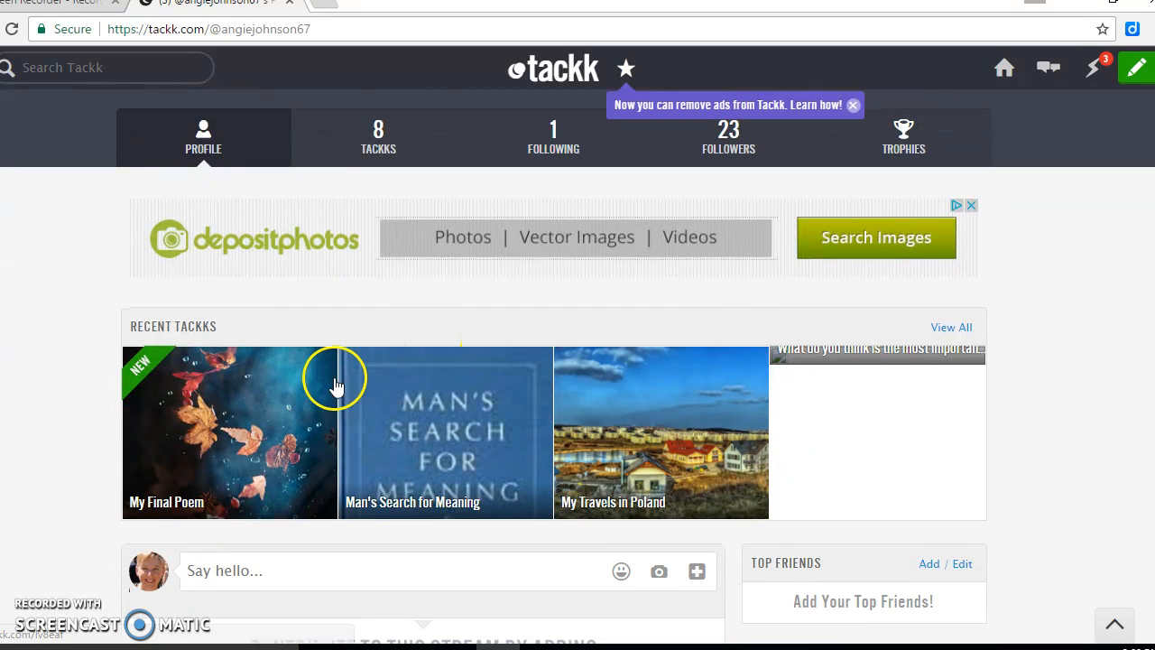
{"action": "left_click", "coordinate": [231, 429]}
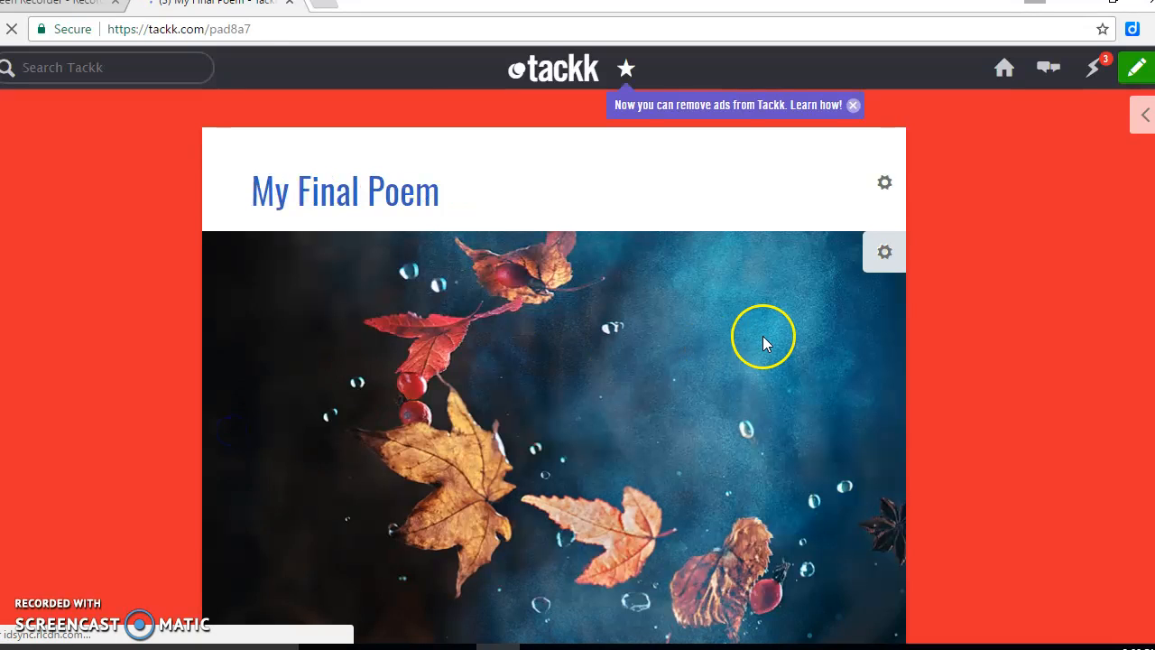
Reopen the page's design options, try the Bitter font, and set the page's font to Fredoka One.
{"action": "left_click", "coordinate": [1139, 116]}
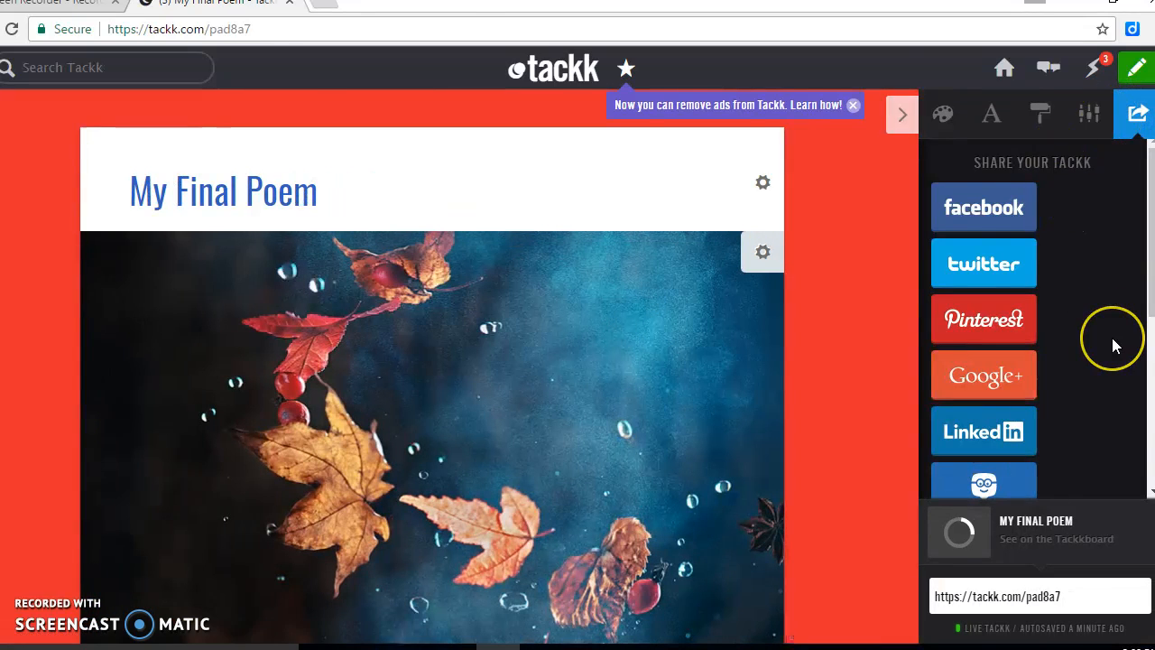
{"action": "left_click", "coordinate": [992, 112]}
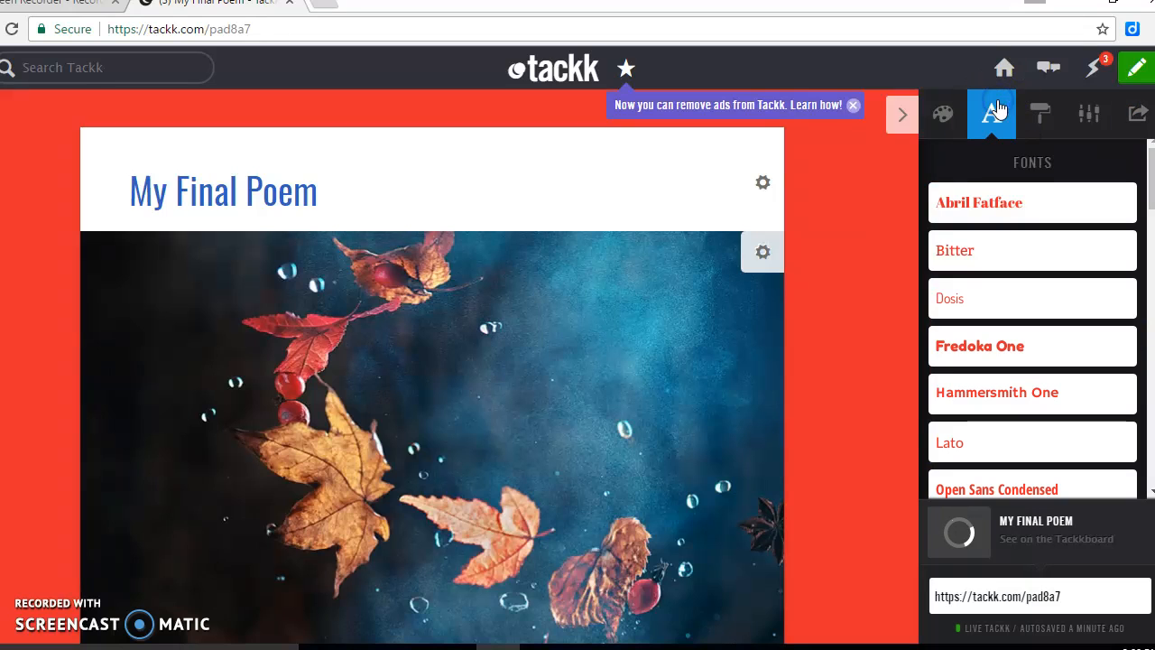
{"action": "left_click", "coordinate": [981, 256]}
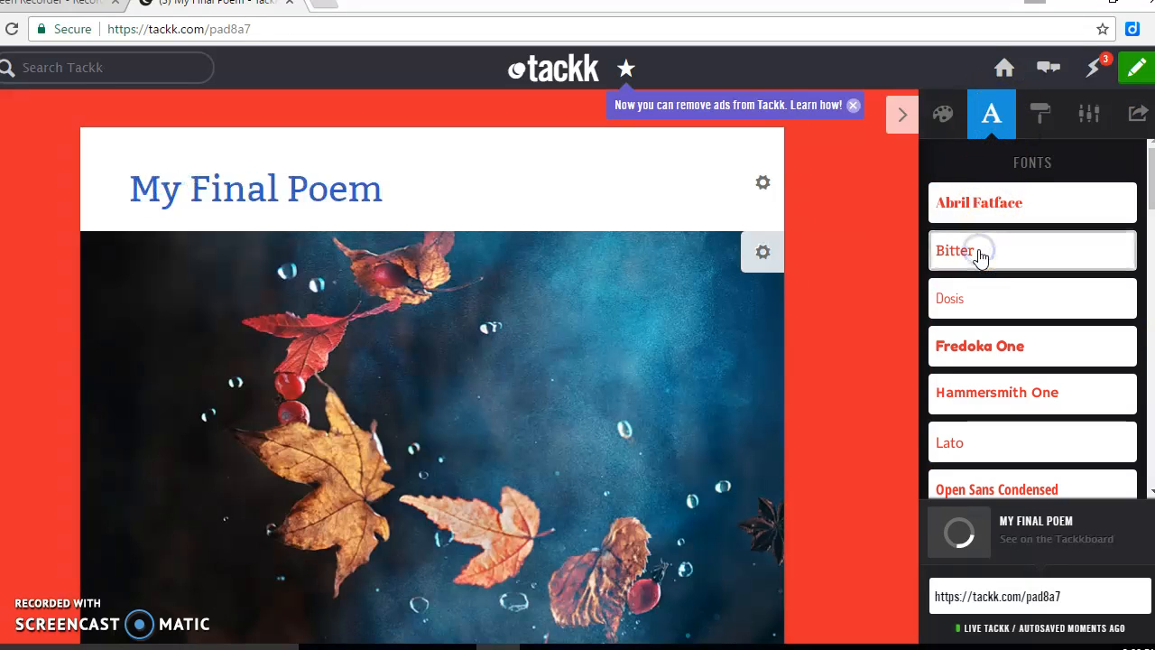
{"action": "left_click", "coordinate": [959, 358]}
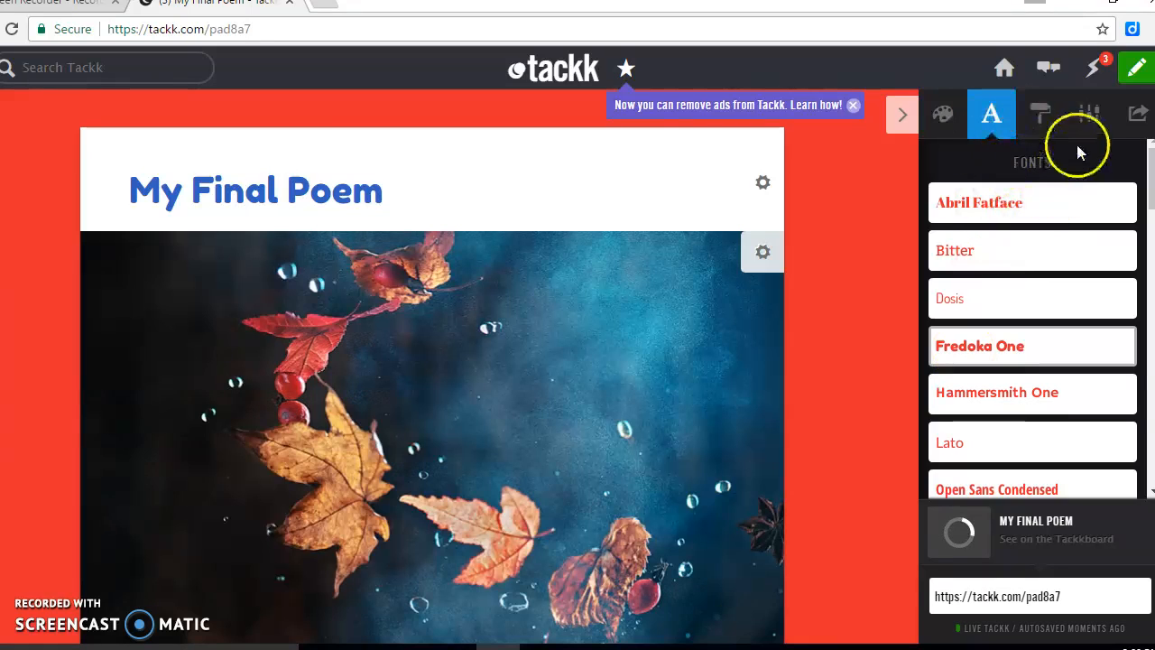
Browse the available background patterns and set the page's pattern to Flowers.
{"action": "left_click", "coordinate": [1043, 111]}
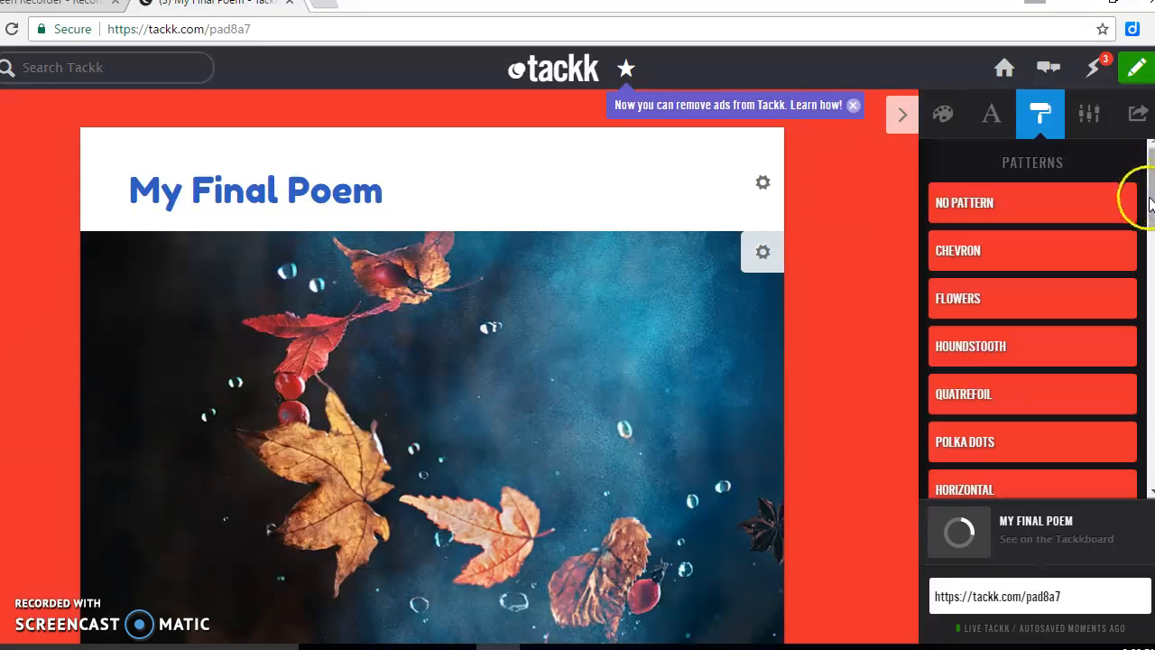
{"action": "left_click_drag", "start_coordinate": [1148, 193], "coordinate": [1148, 372]}
{"action": "scroll", "coordinate": [1152, 231], "scroll_direction": "up", "scroll_amount": 3}
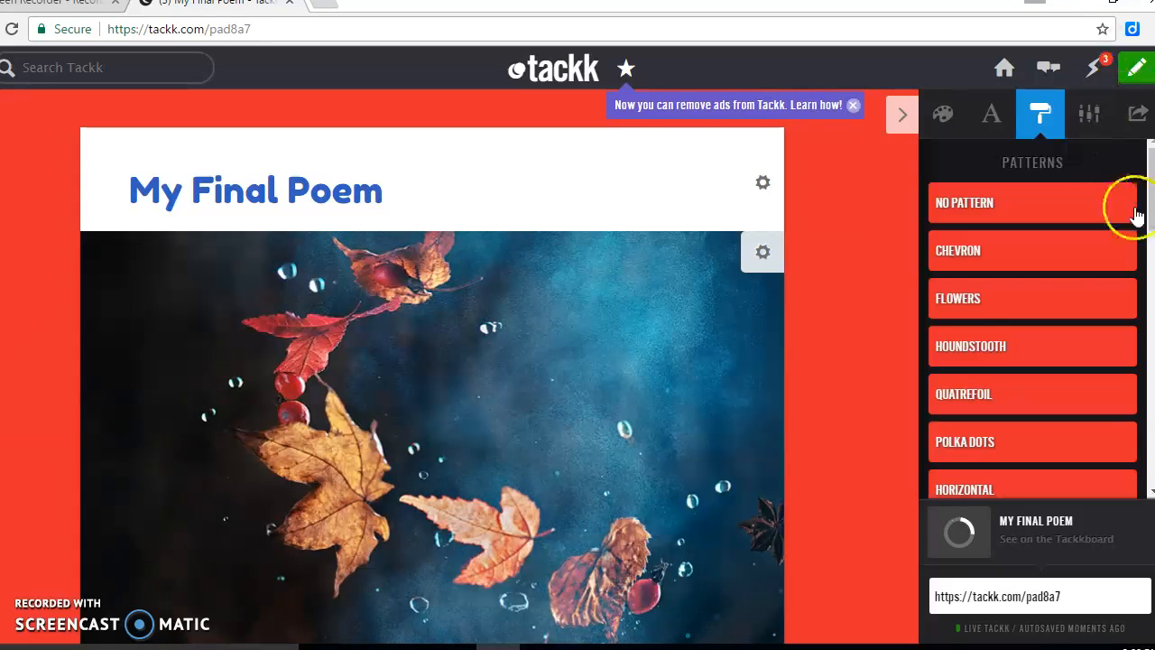
{"action": "left_click", "coordinate": [979, 307]}
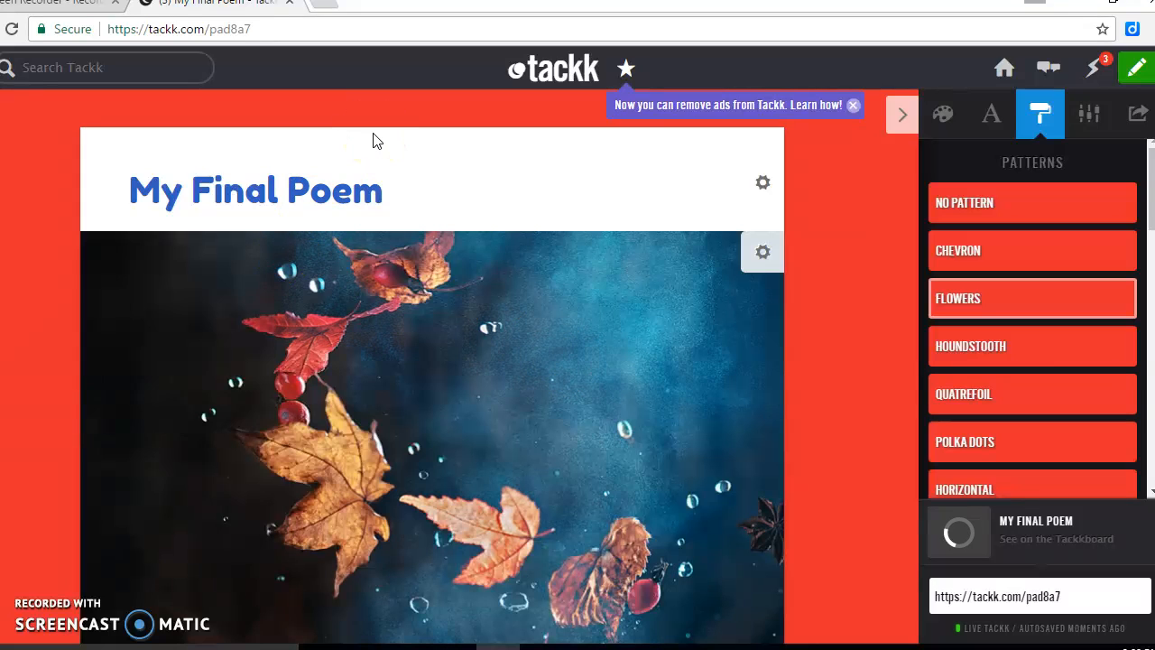
{"action": "key", "text": "ctrl+f"}
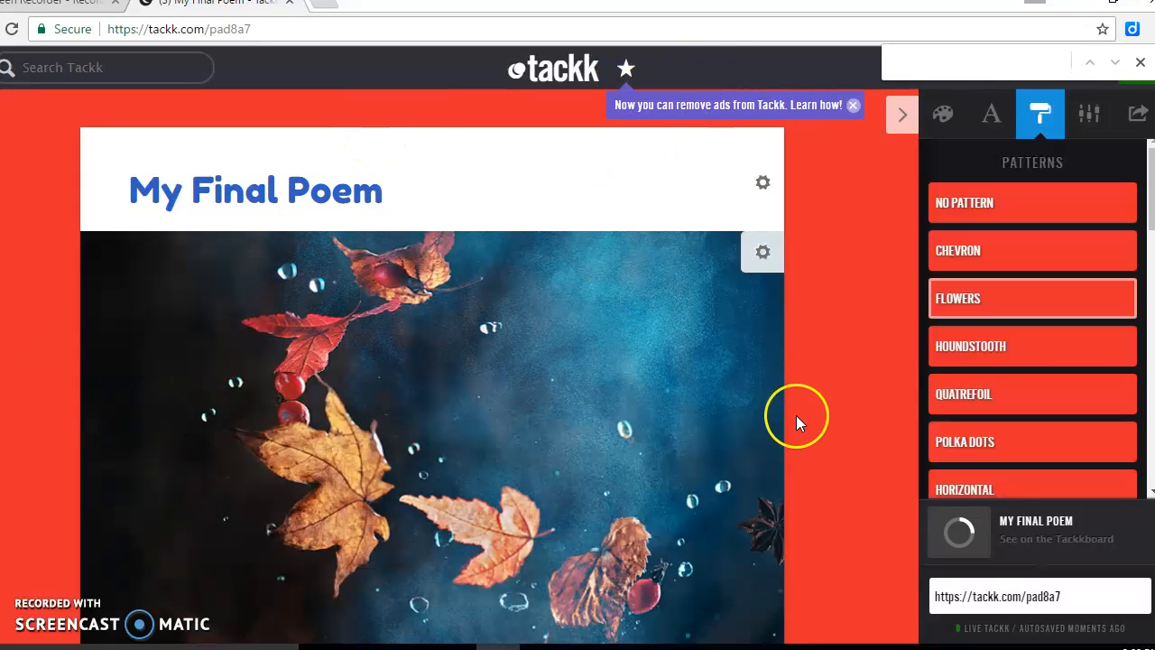